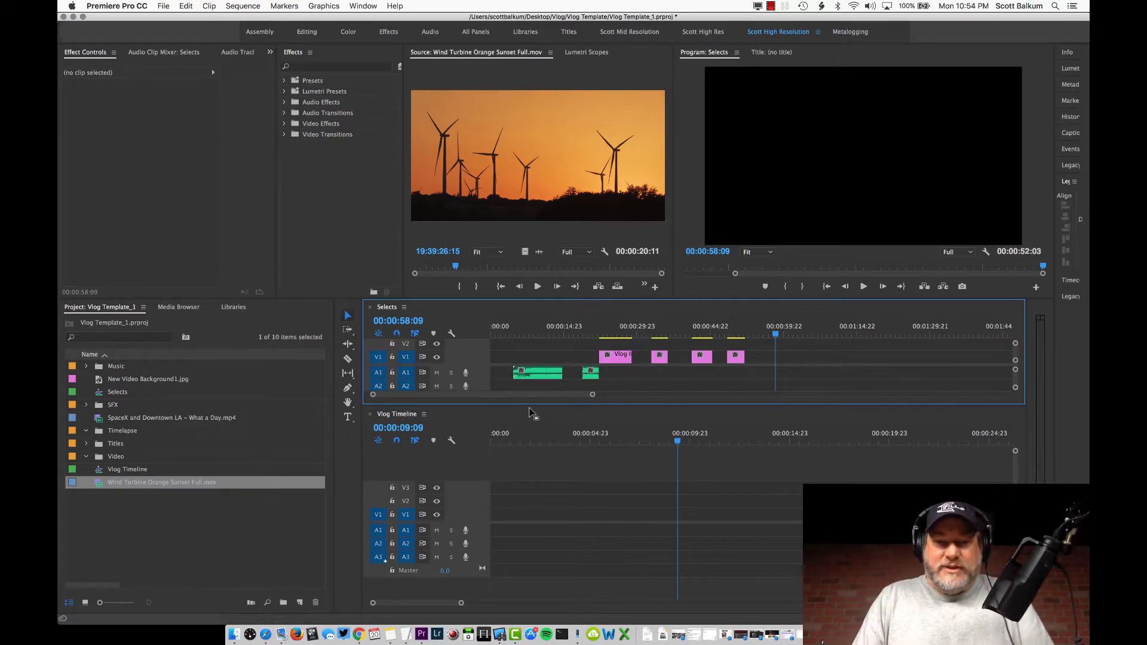
click(531, 416)
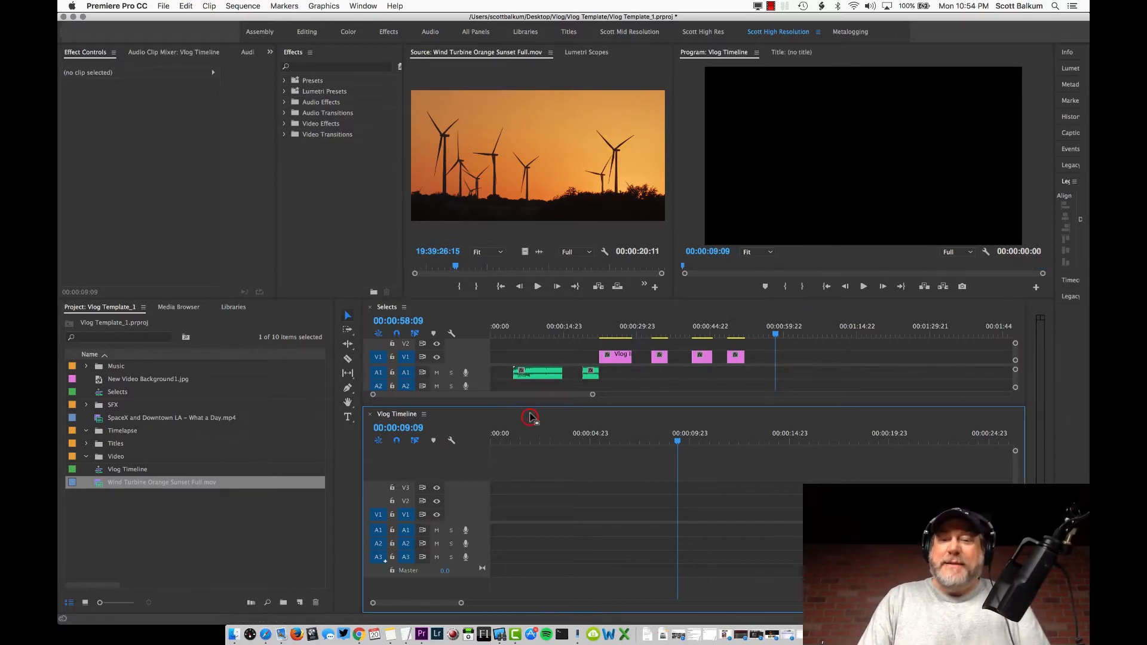
click(545, 307)
click(537, 413)
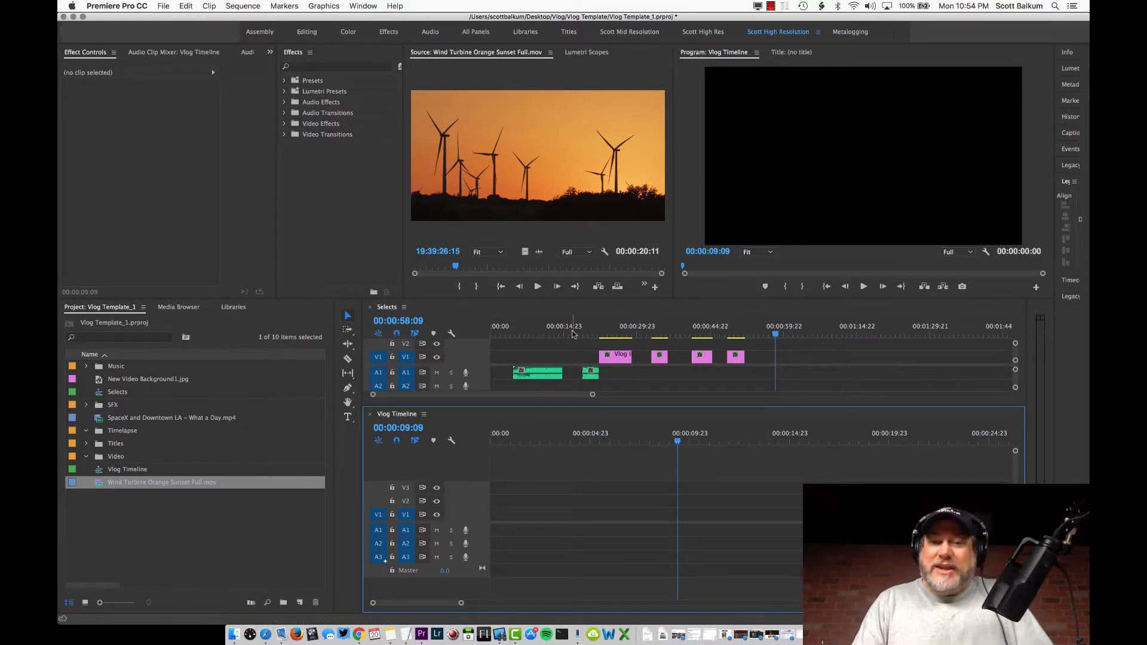
click(568, 303)
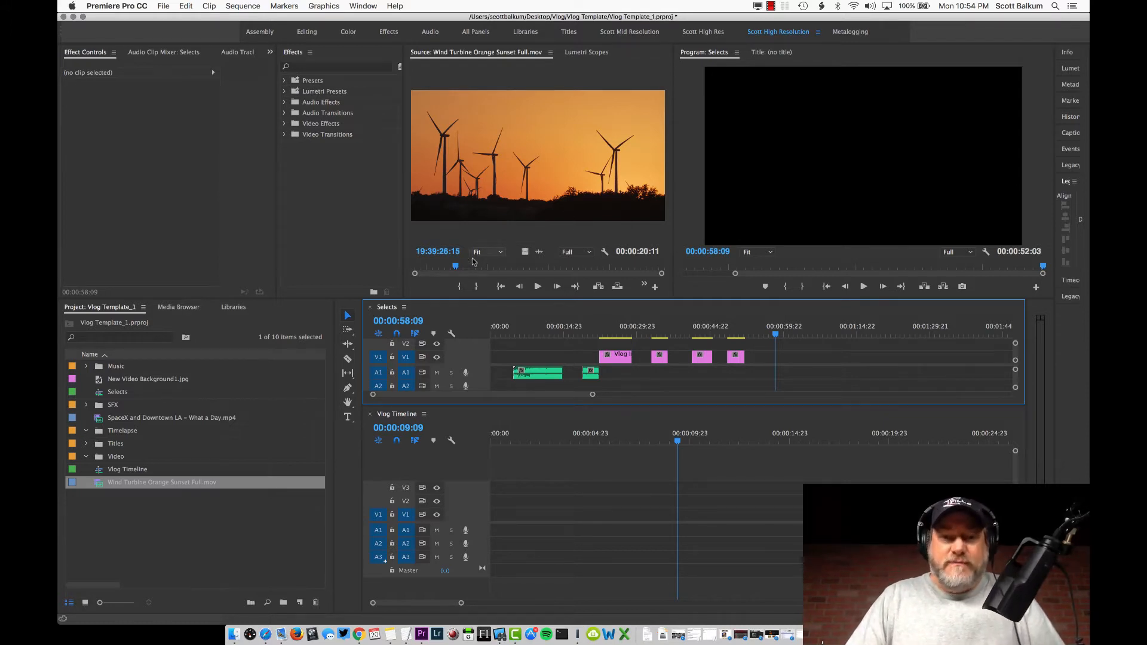
- Mark the wind turbine source clip from 19:39:27:15 to 19:39:29:15 and overwrite that section into the Selects sequence at 00:00:58:09
click(456, 266)
drag(464, 268, 469, 268)
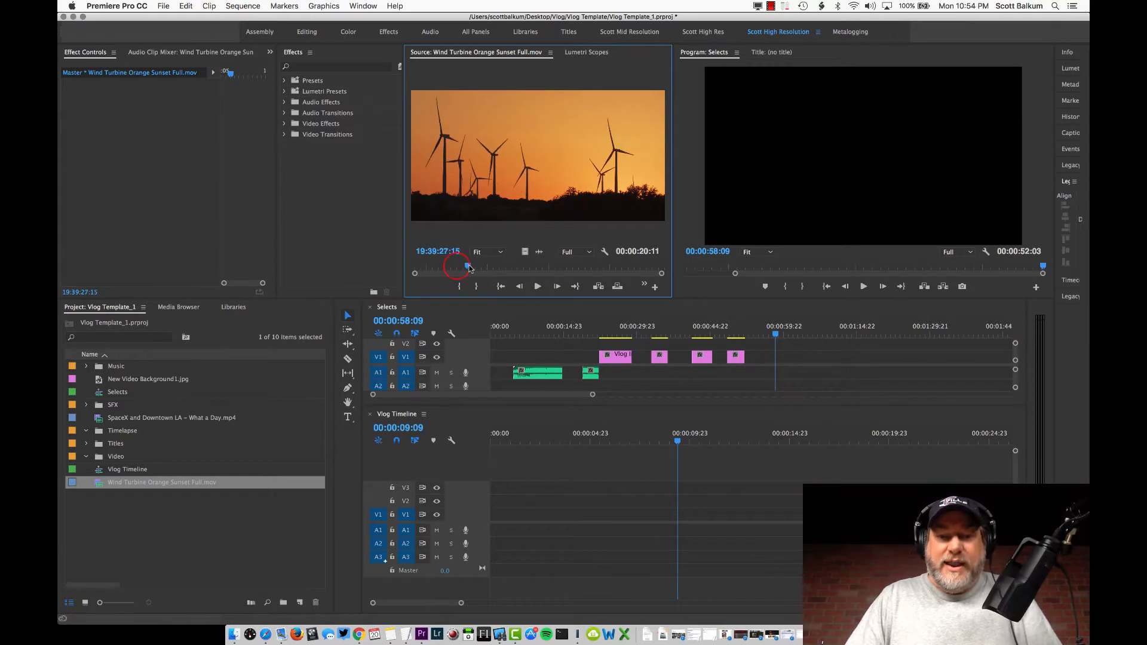
key(i)
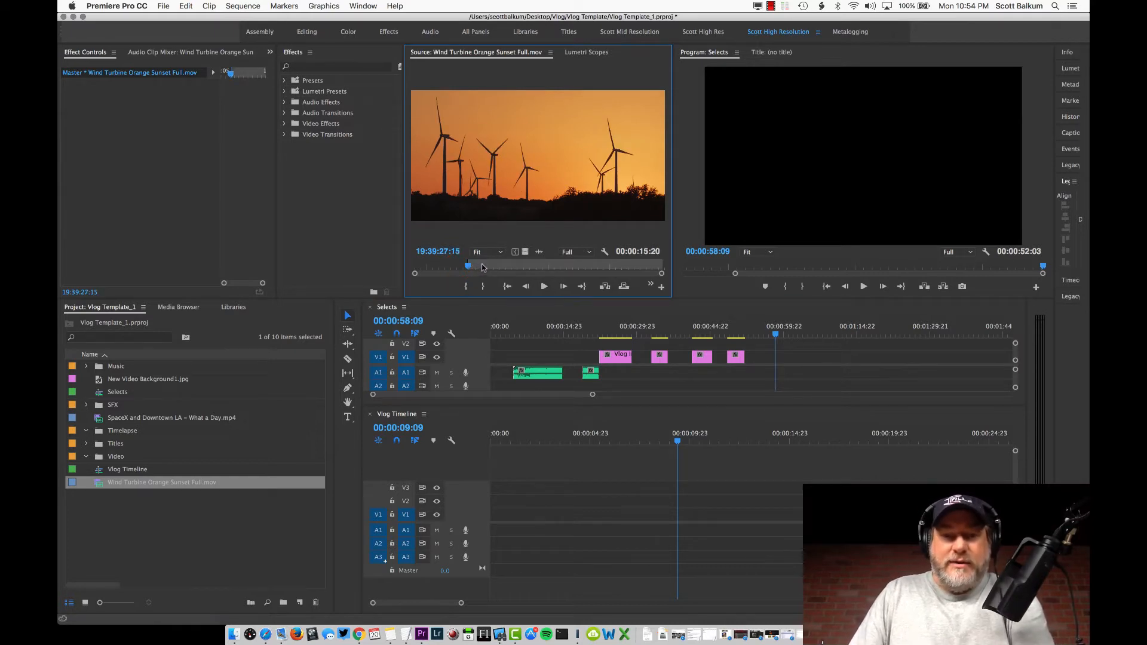
drag(482, 266, 493, 266)
key(o)
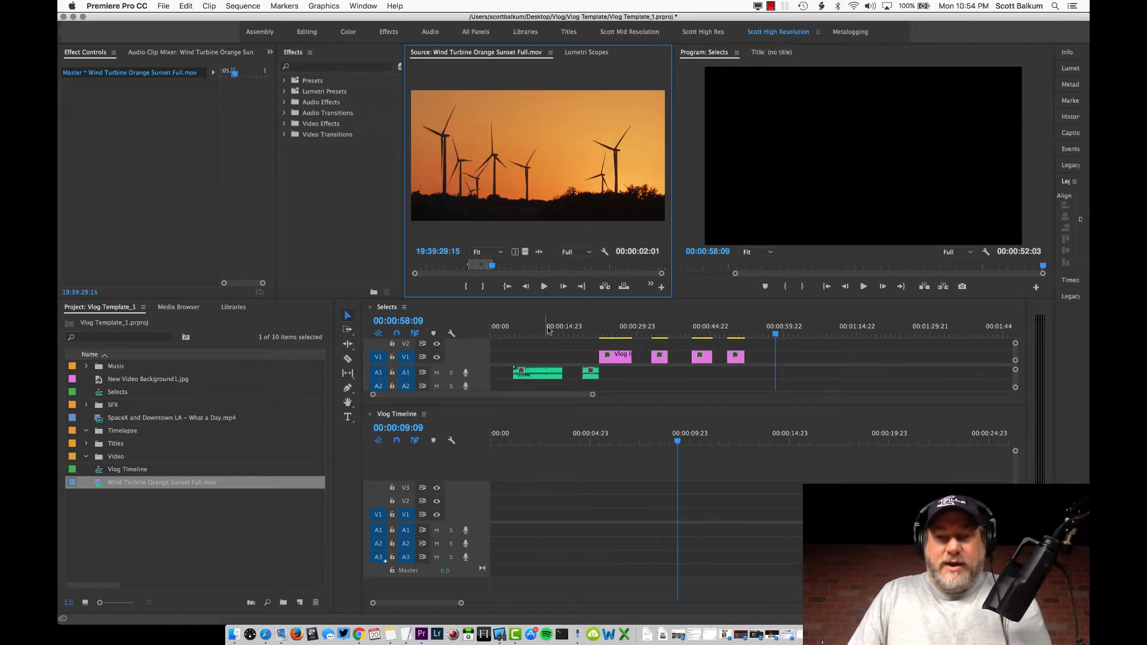
click(768, 309)
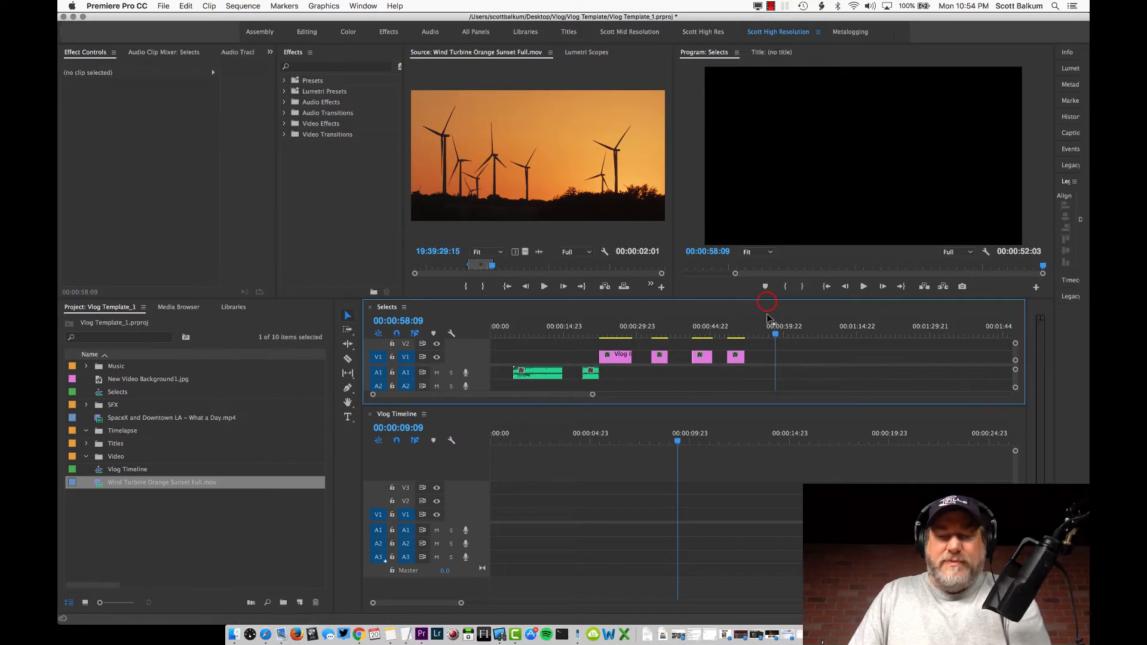
key(.)
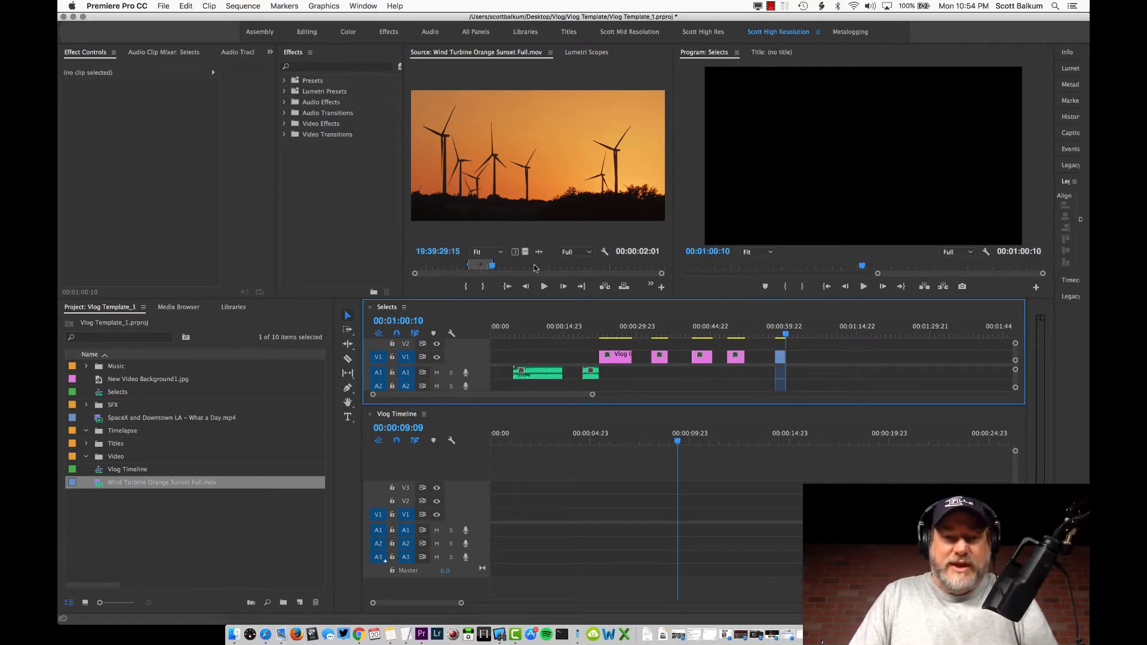
- Mark a one-second source section ending at 19:39:36:14 and overwrite it into Selects directly after the previous clip, at 00:01:00:10
drag(530, 267, 578, 269)
key(i)
key(o)
key(.)
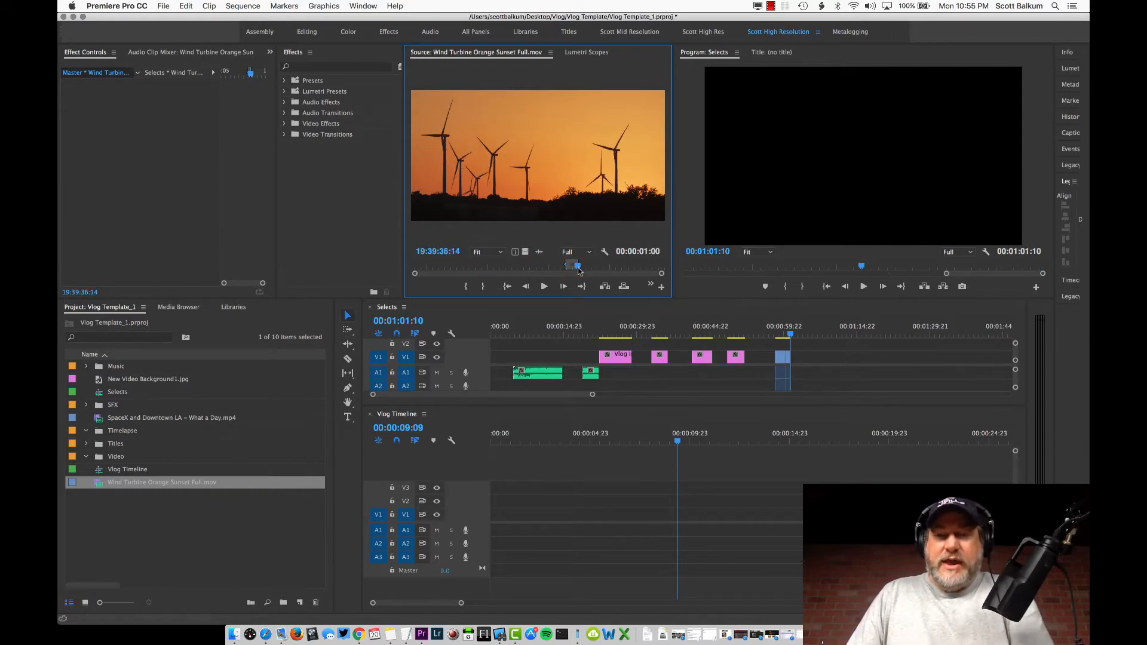
click(781, 362)
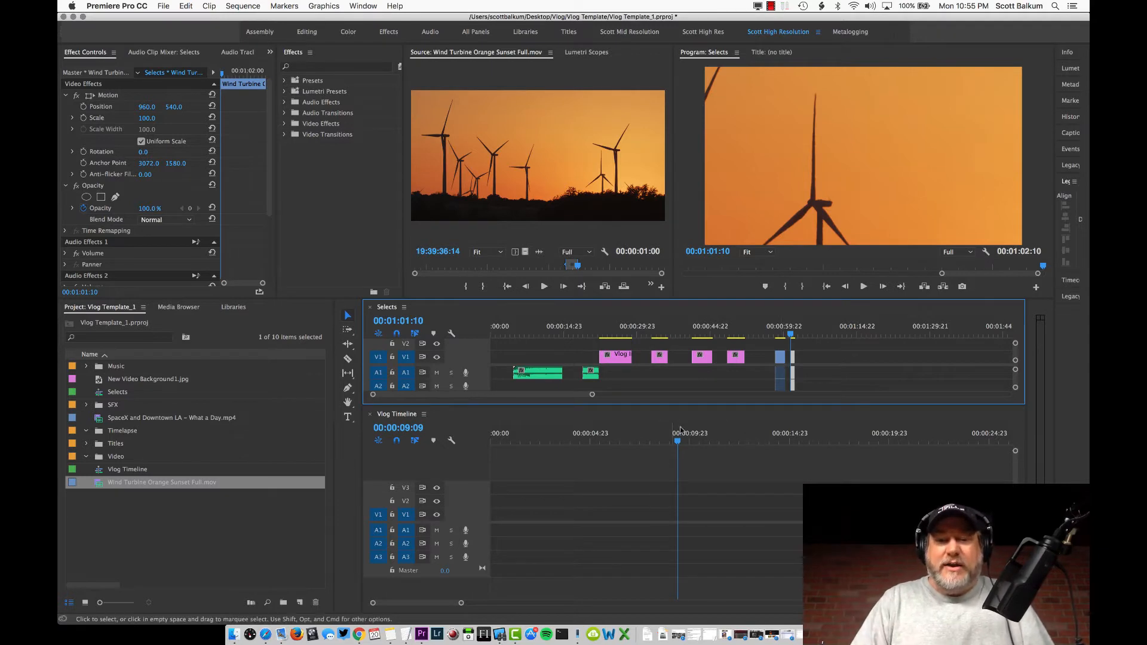
- Mark the source clip from 19:39:23:21 to 19:39:25:10 and overwrite that section into the Selects sequence at 00:01:04:11
click(647, 440)
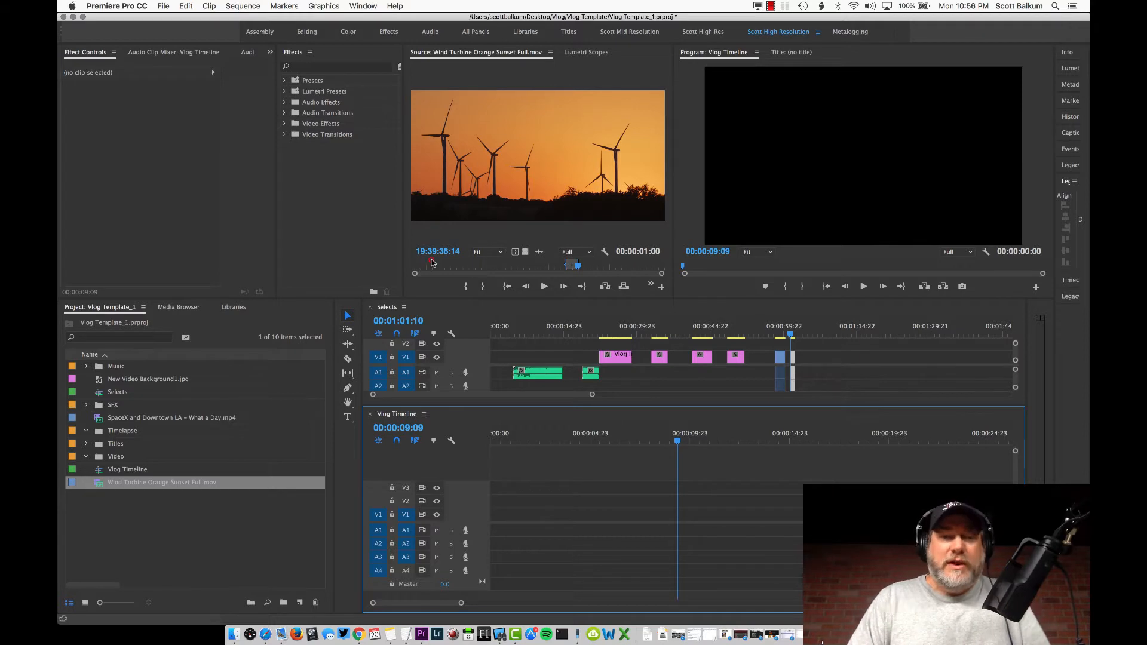
drag(431, 263, 439, 266)
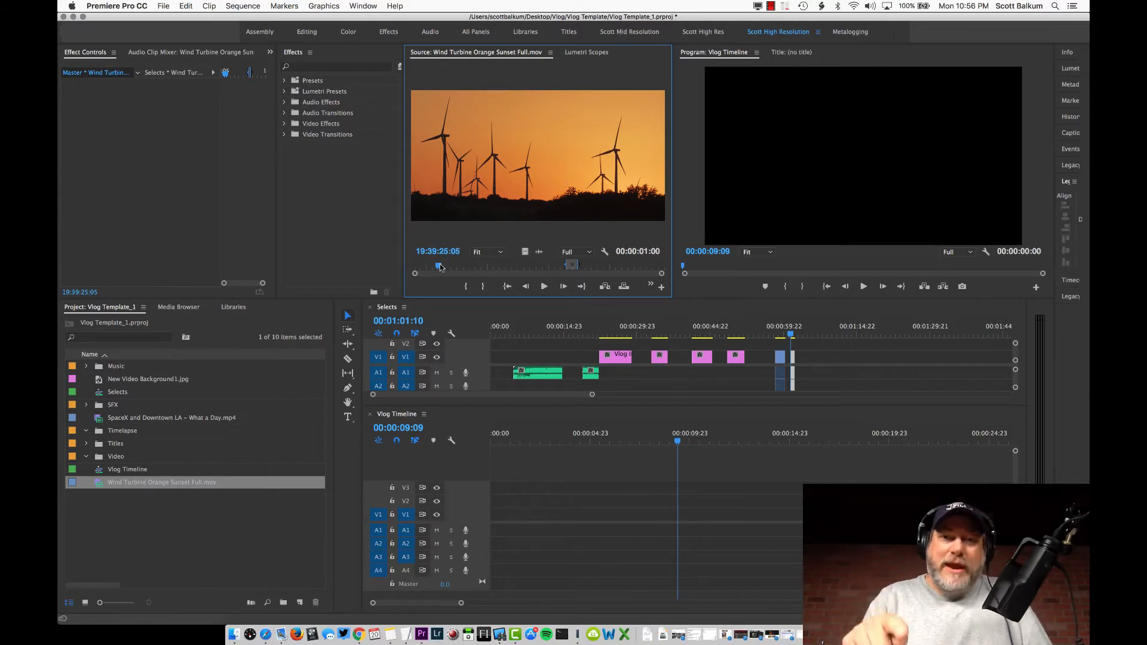
click(805, 330)
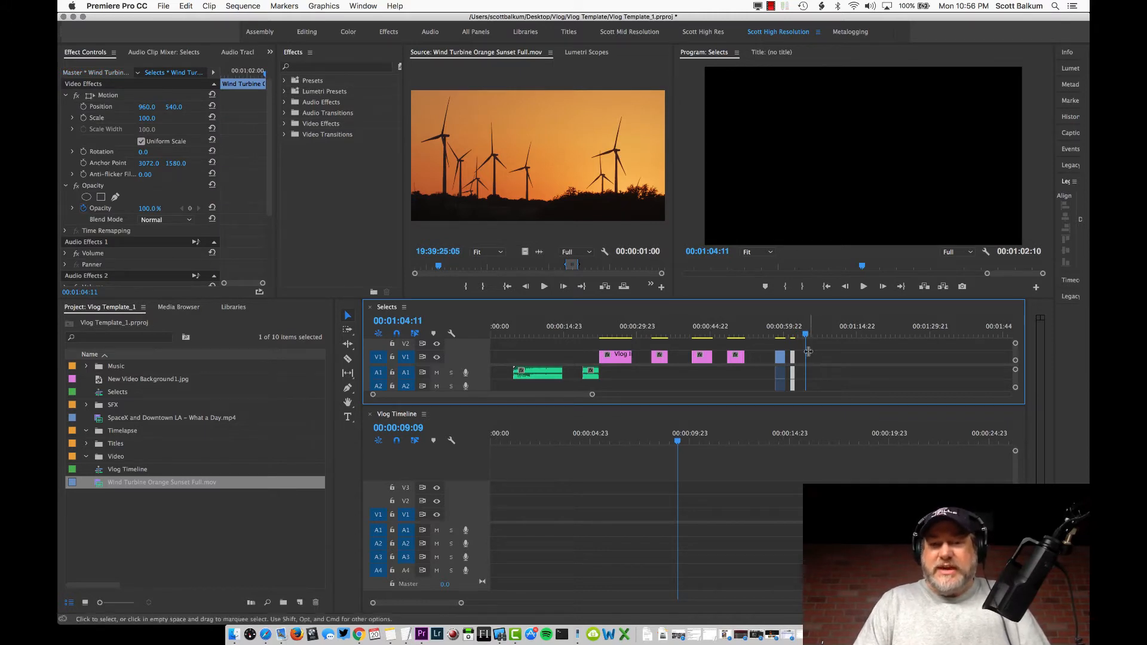
click(428, 269)
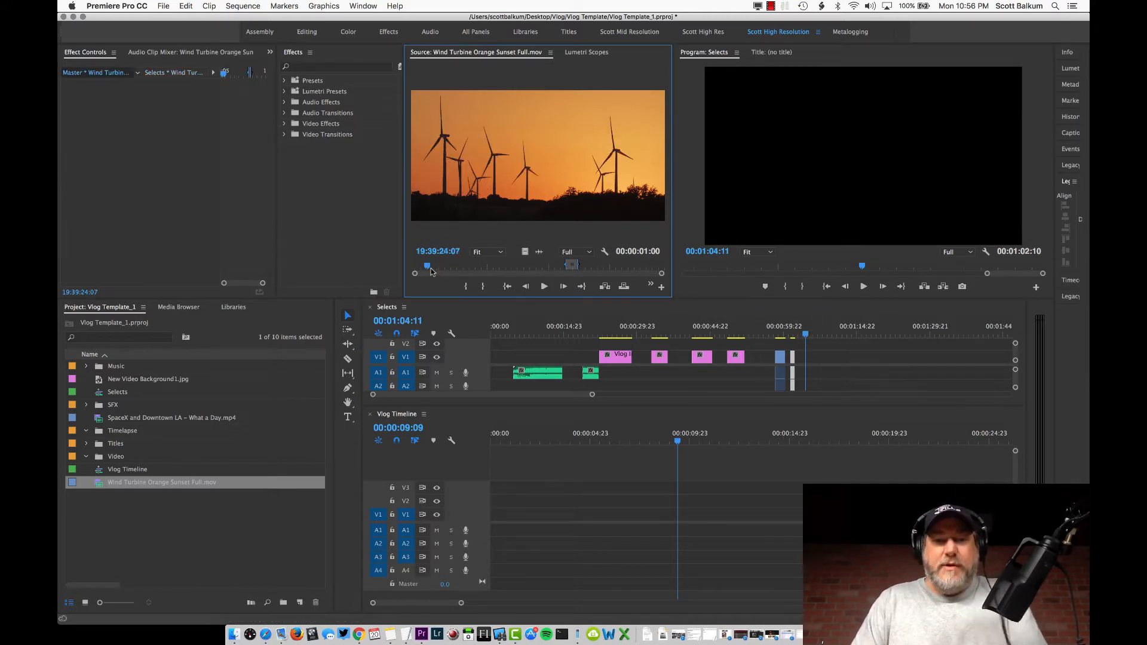
click(427, 267)
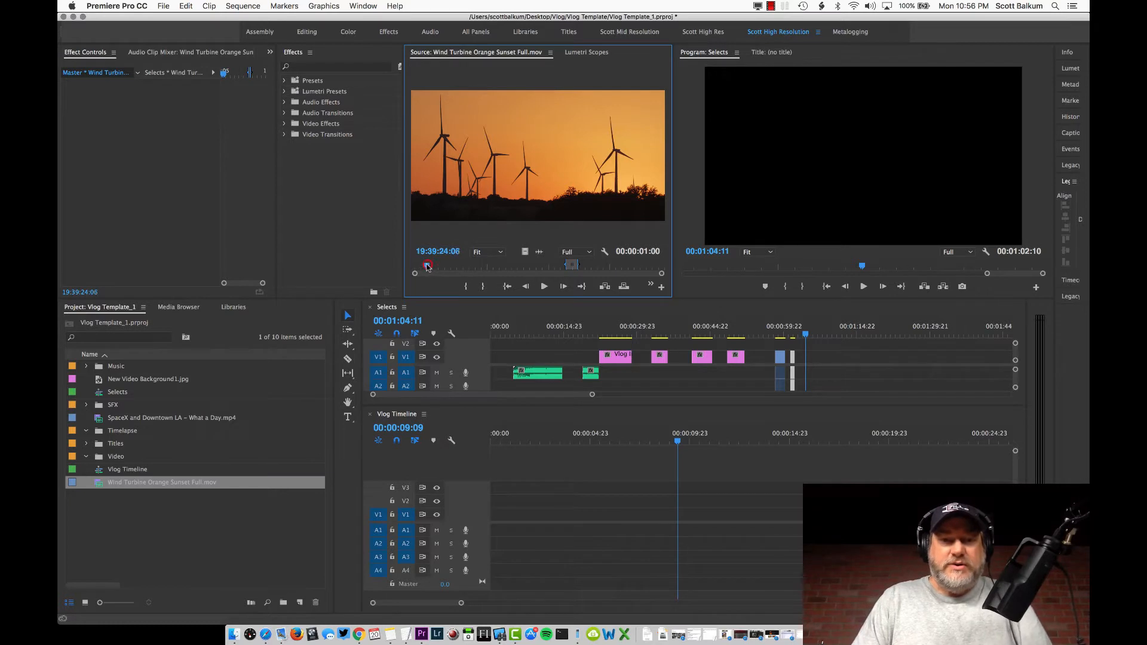
drag(426, 267, 422, 267)
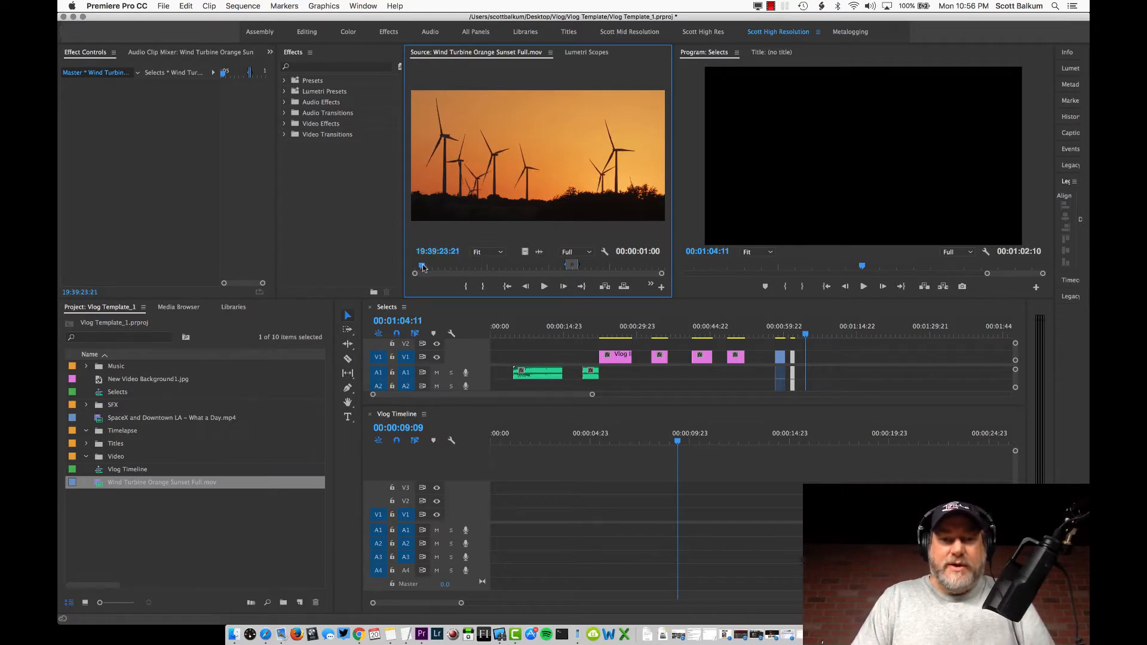
key(i)
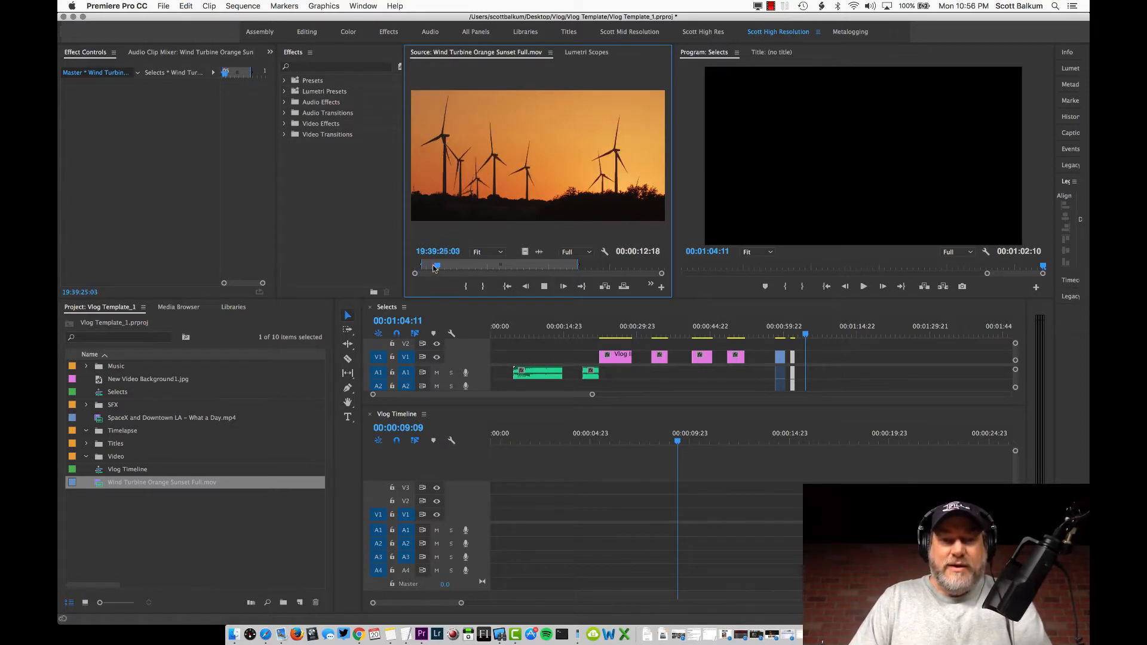
key(space)
key(o)
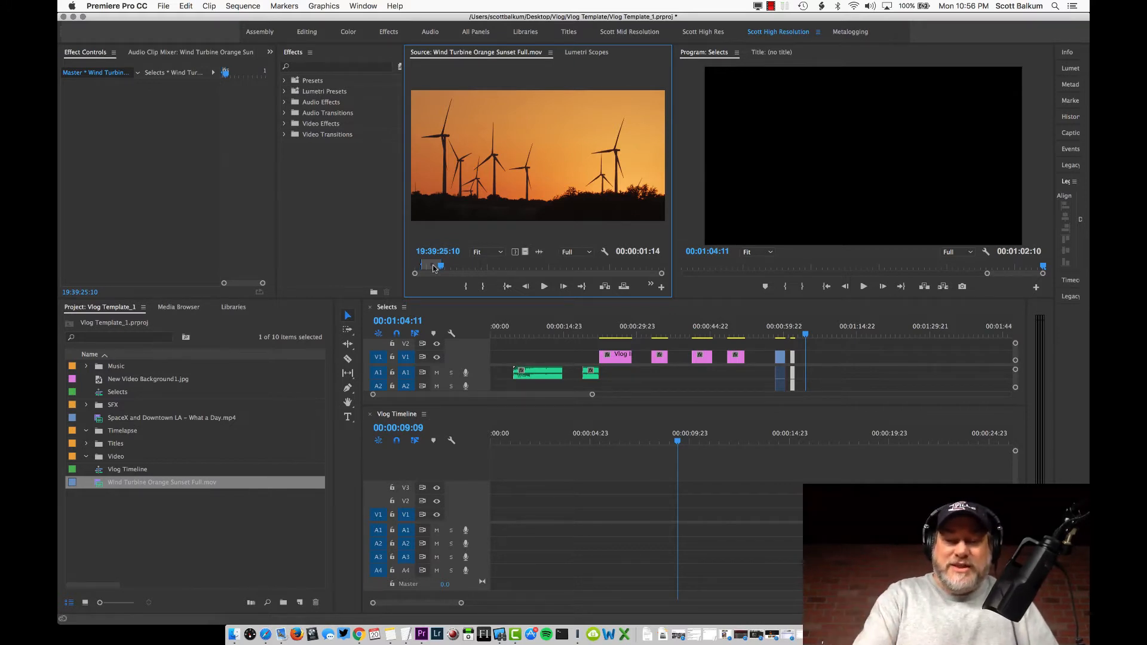
key(period)
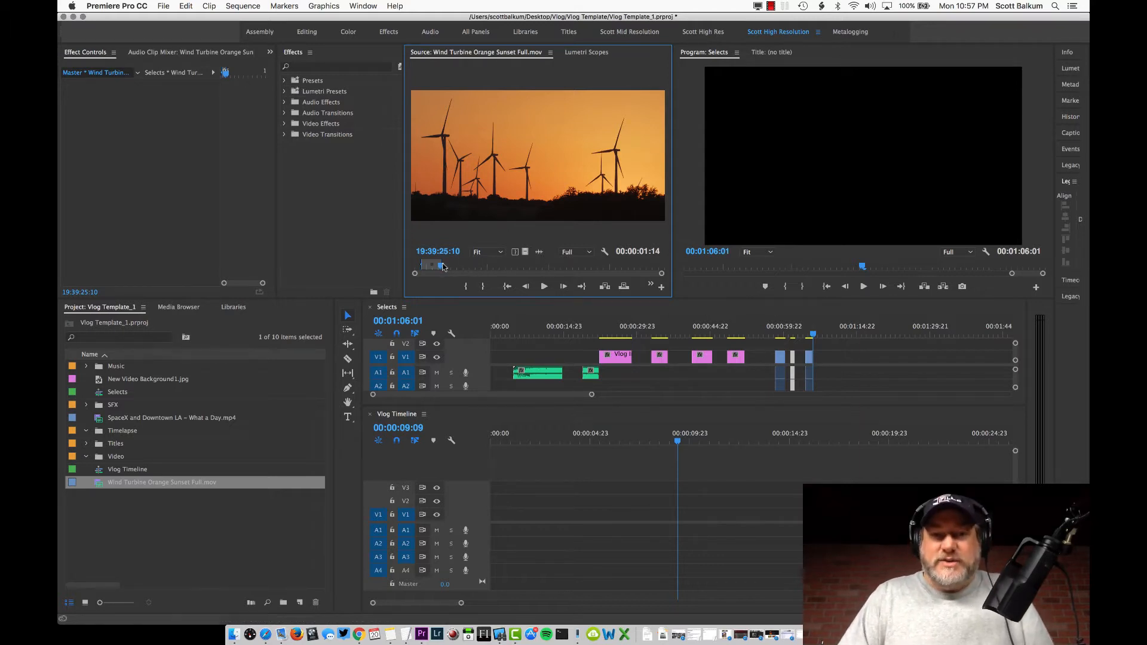
- Mark a 22-frame source section ending at 19:39:27:04 and overwrite it into the Selects sequence at 00:01:06:01
drag(444, 266, 465, 269)
key(i)
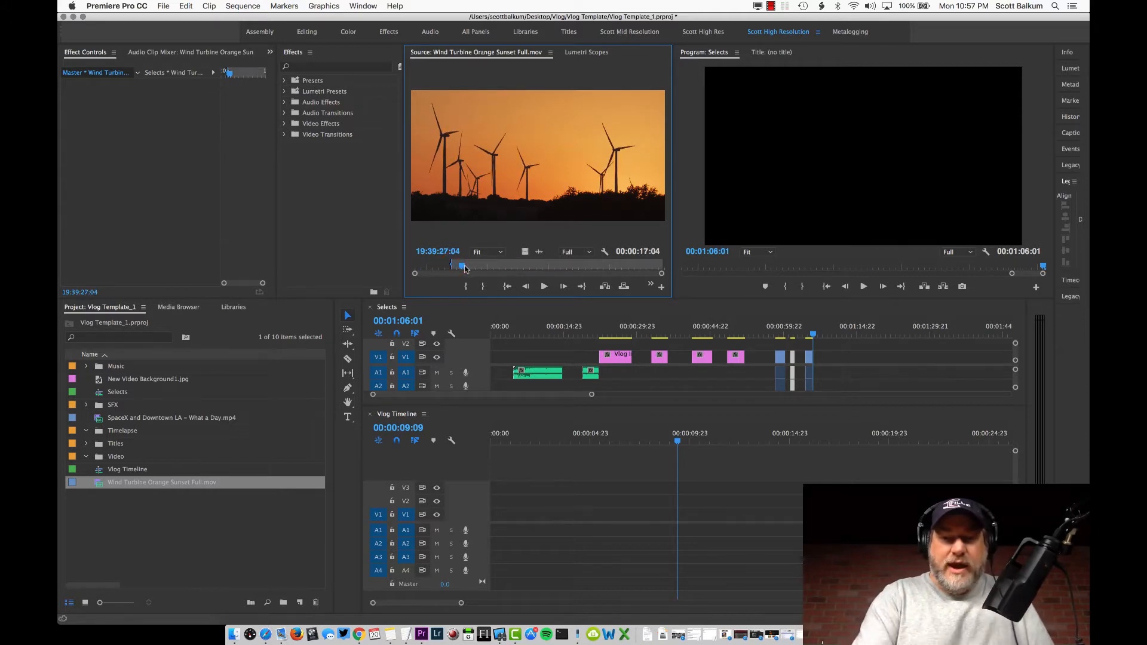
key(o)
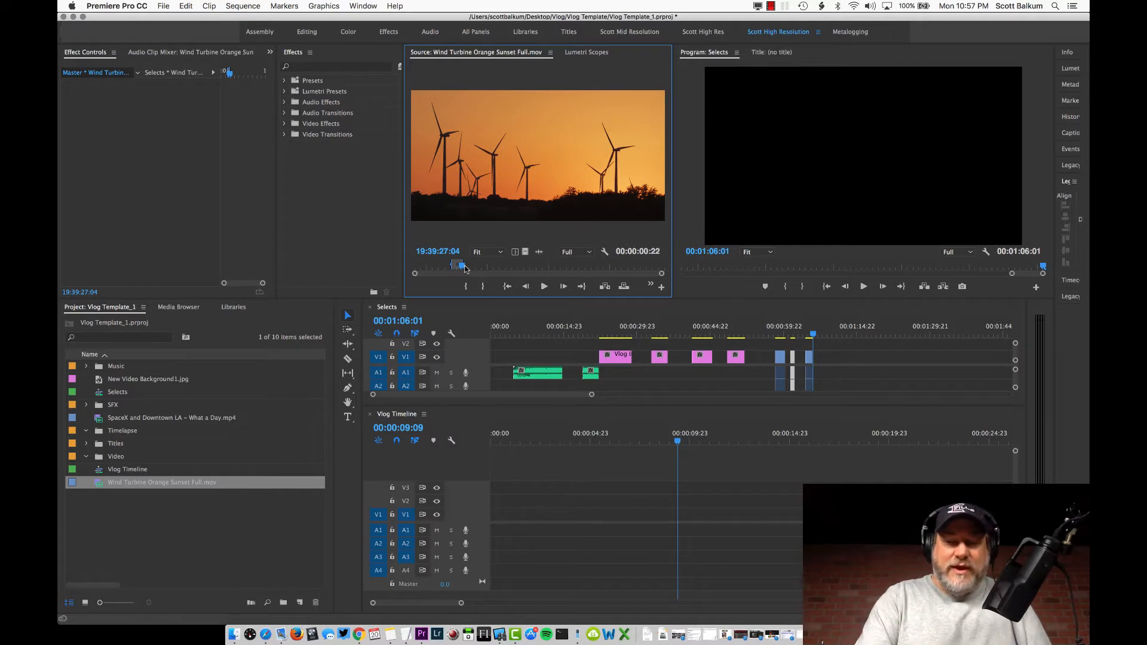
key(period)
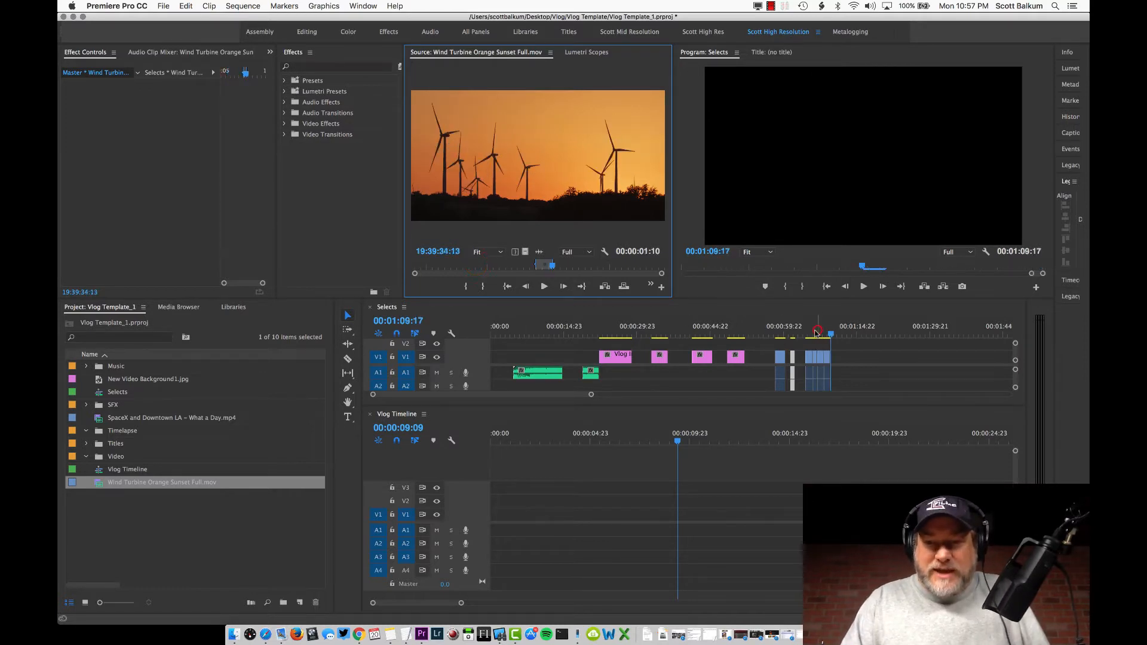
drag(817, 331, 822, 356)
click(810, 354)
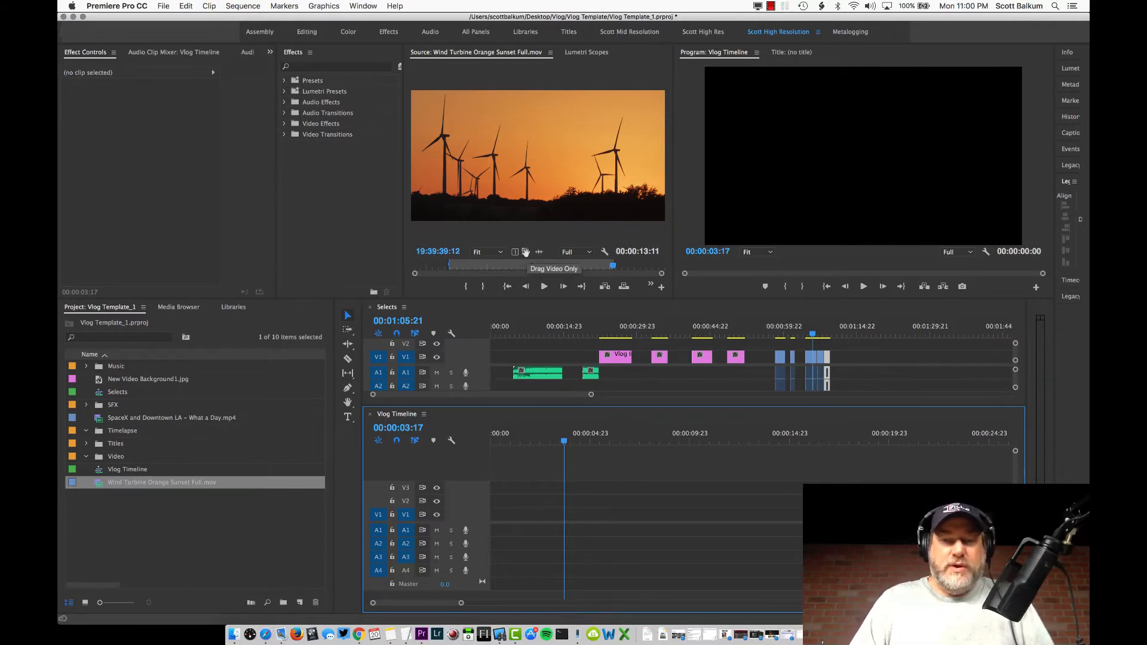
- Place only the video of the marked wind turbine clip at the start of V1 in the Vlog Timeline, keeping the existing sequence settings
drag(525, 251, 500, 523)
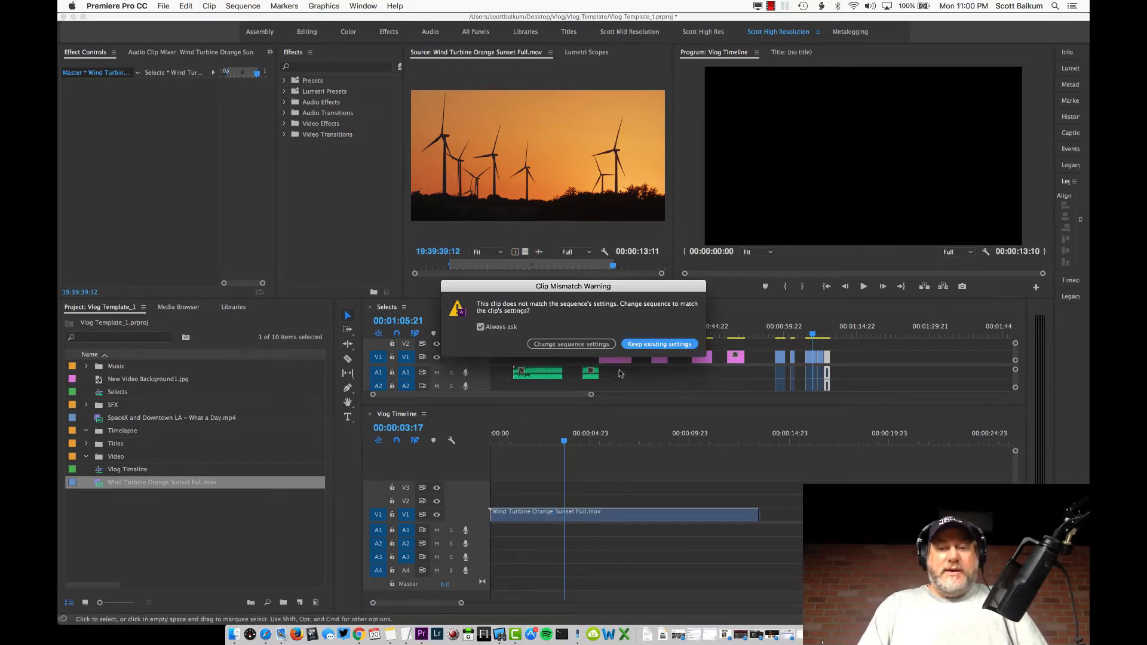
click(660, 344)
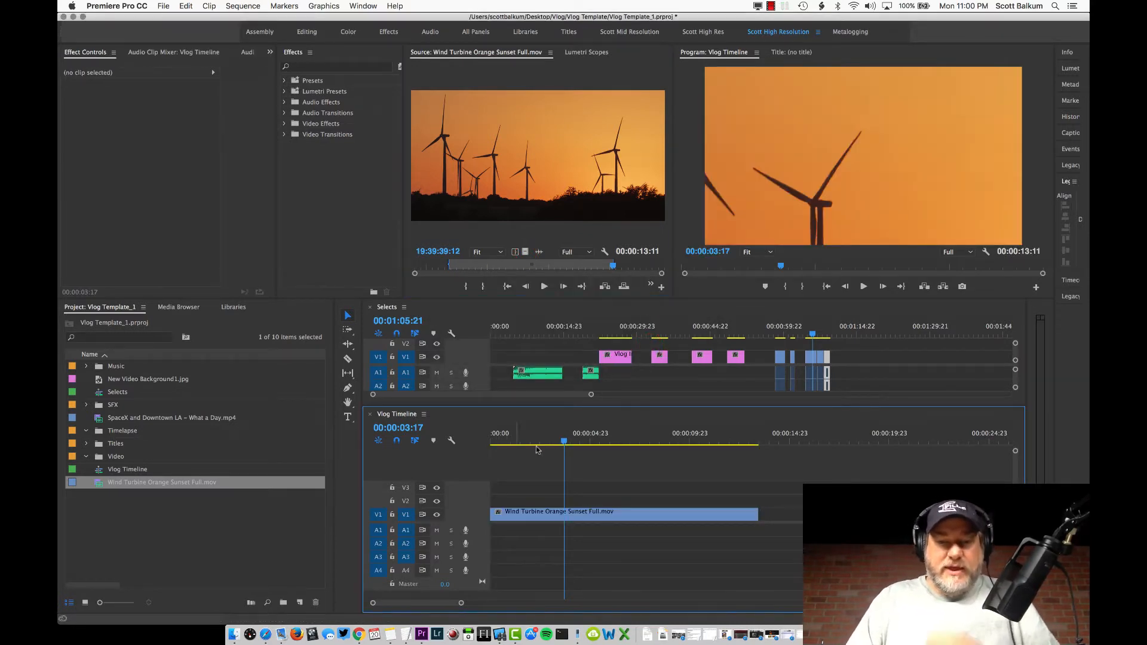
- Cut the wind turbine clip in the Vlog Timeline at 00:00:02:02 and 00:00:04:04 with the Razor tool
drag(556, 442, 532, 442)
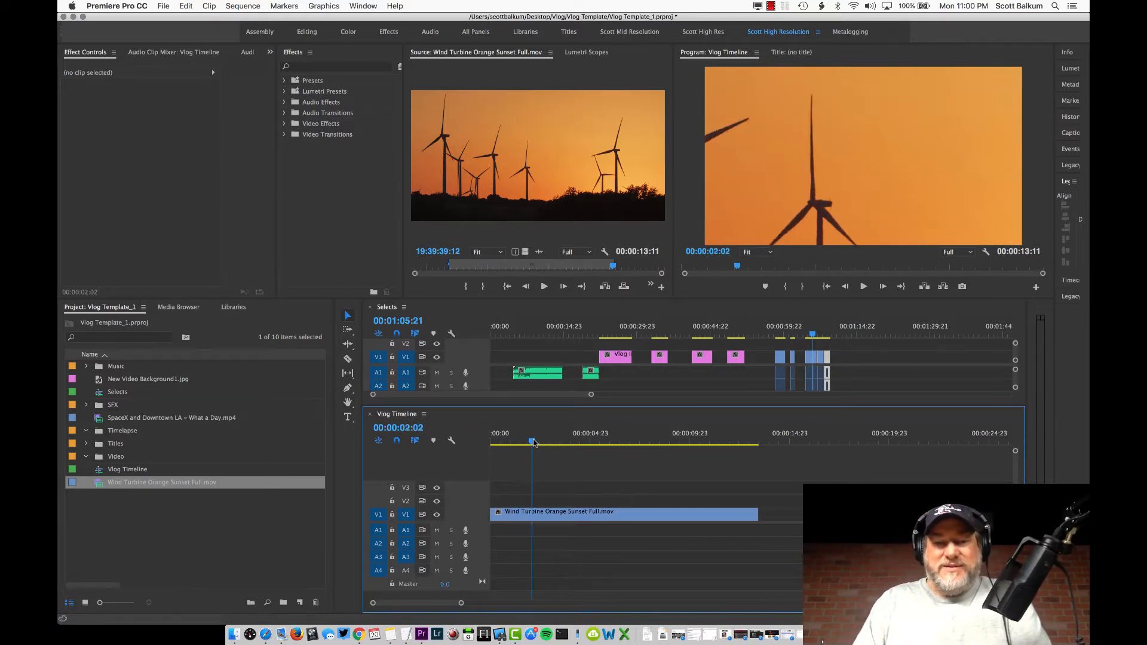
key(c)
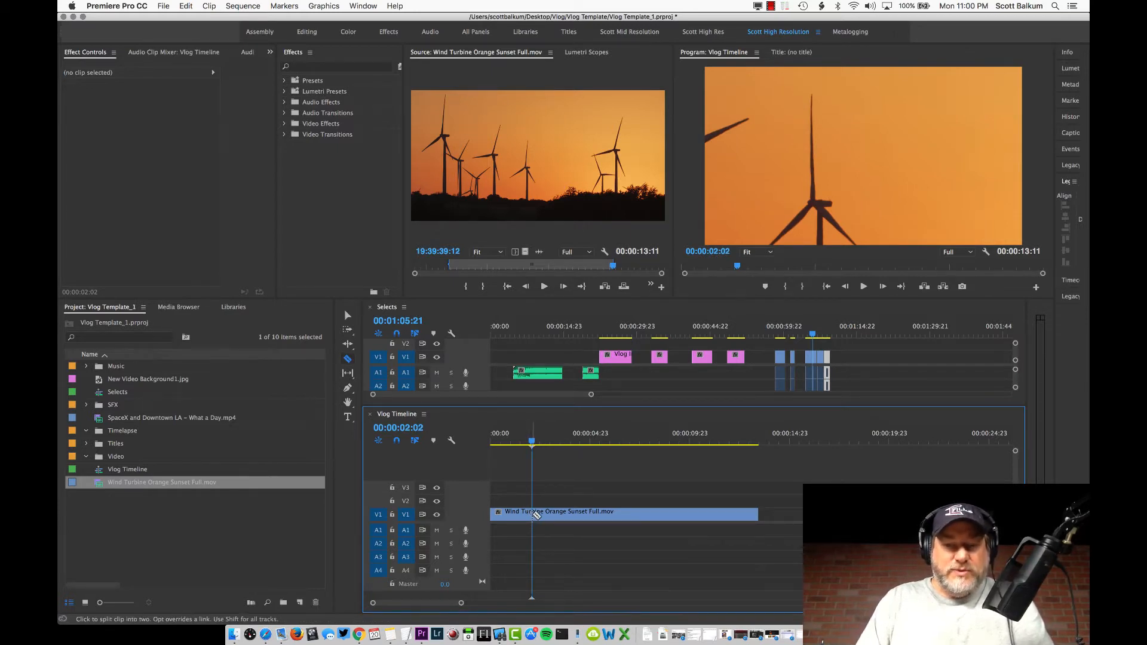
click(532, 515)
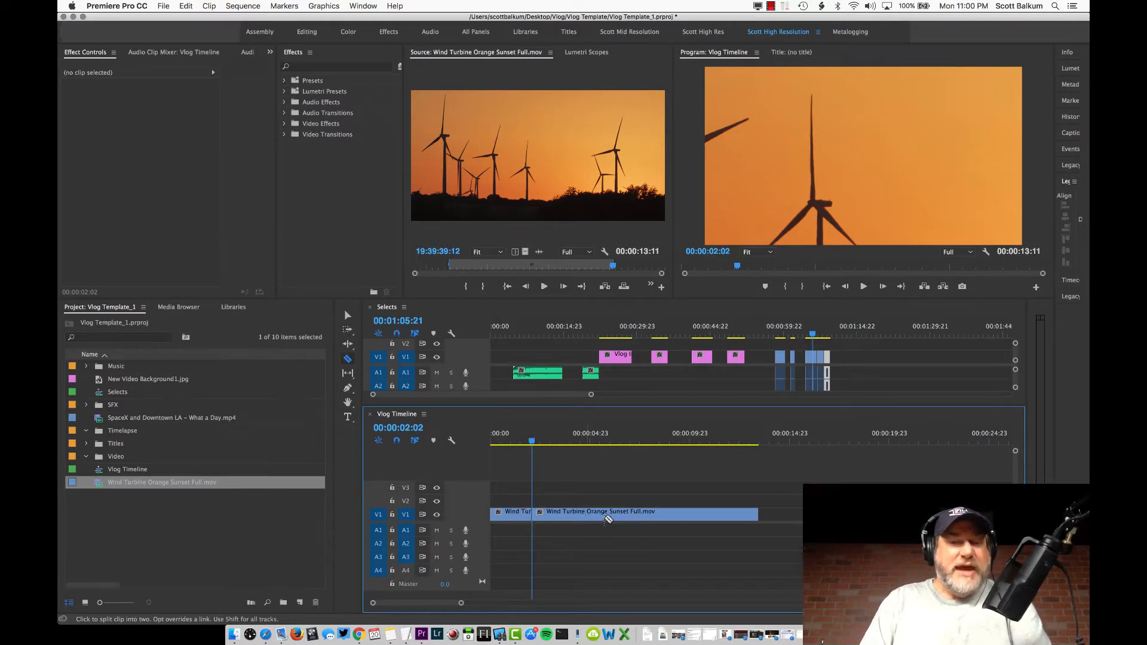
drag(541, 436, 574, 440)
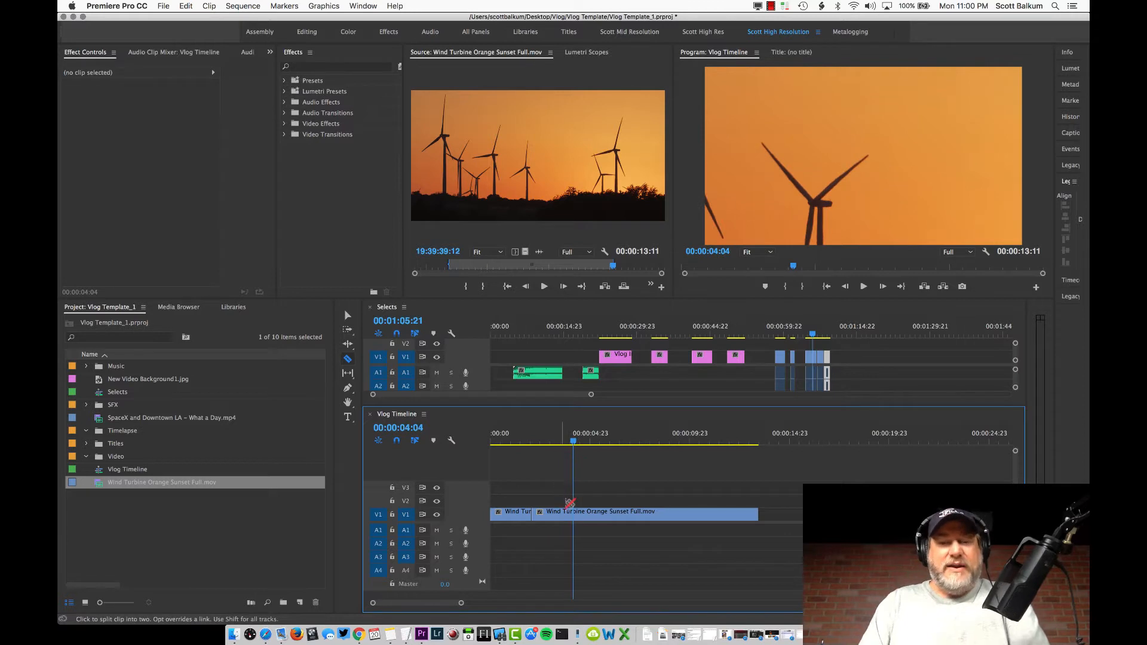
click(574, 515)
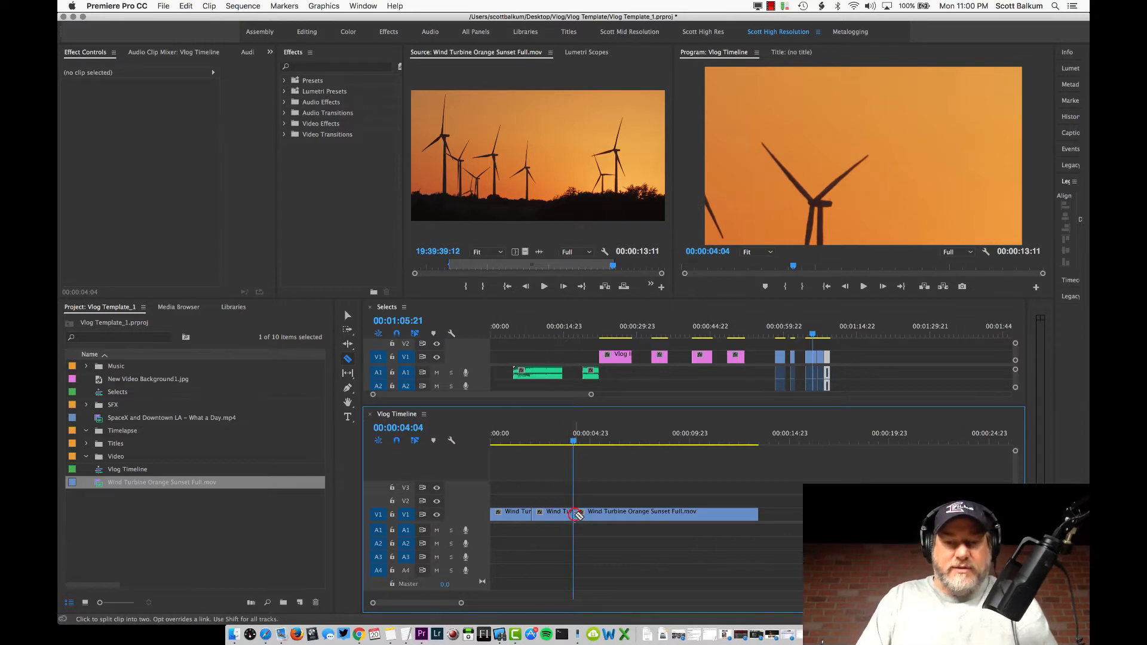
- Delete the middle segment between the two cuts in the Vlog Timeline, leaving a gap
key(Up)
key(v)
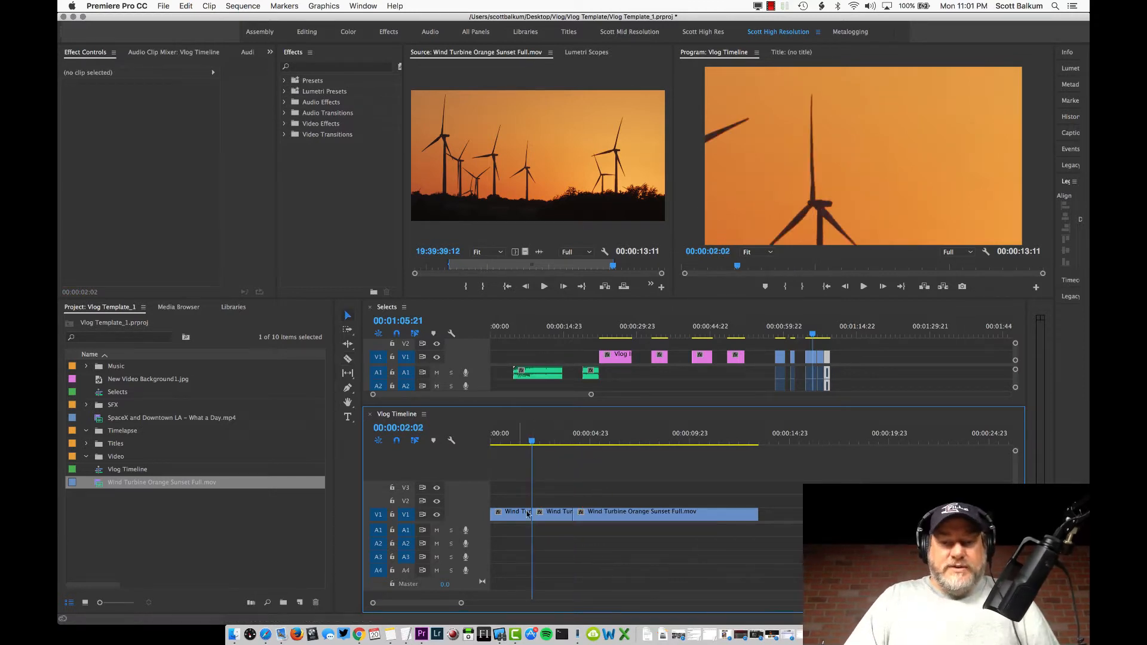
click(551, 516)
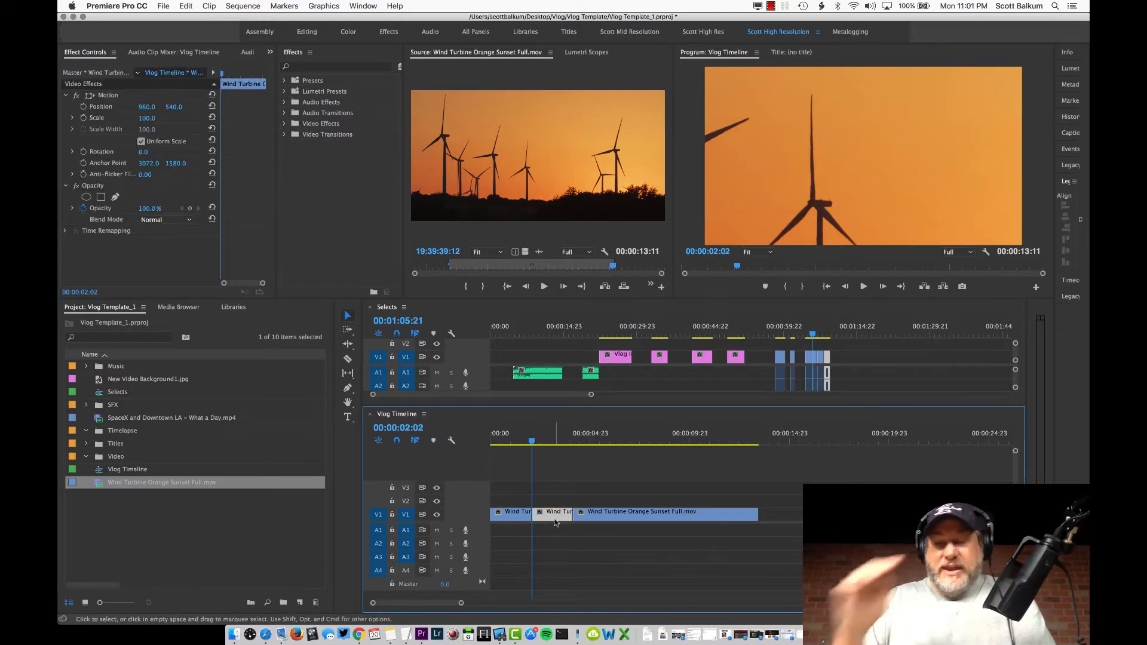
key(Delete)
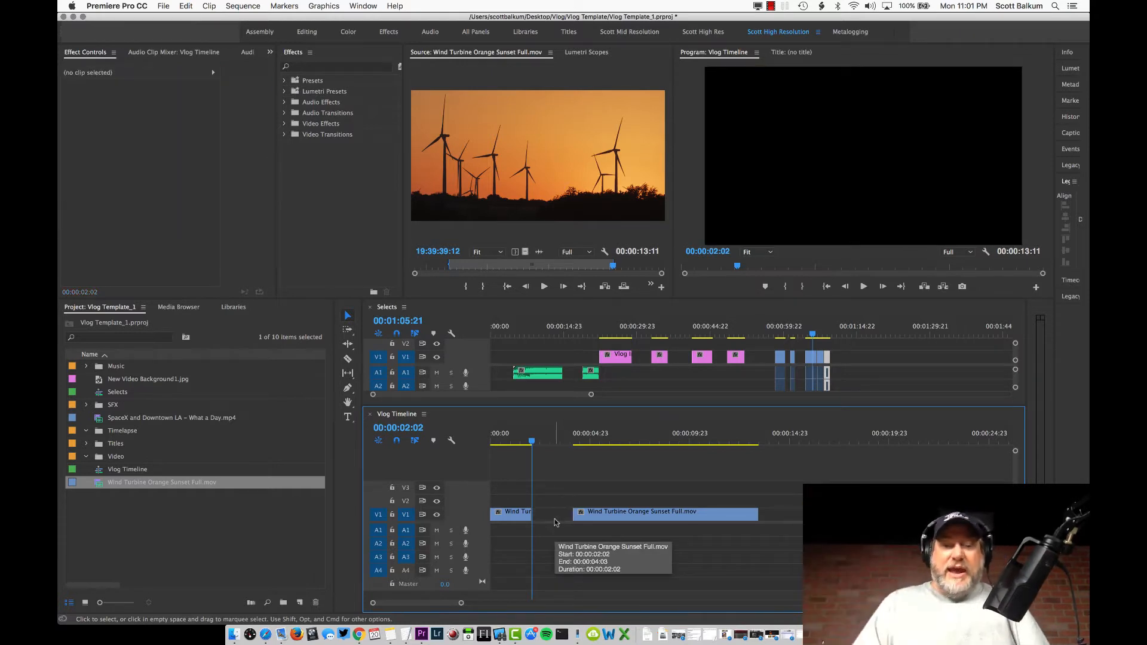
- Undo the deletion of the middle segment in the Vlog Timeline
click(642, 515)
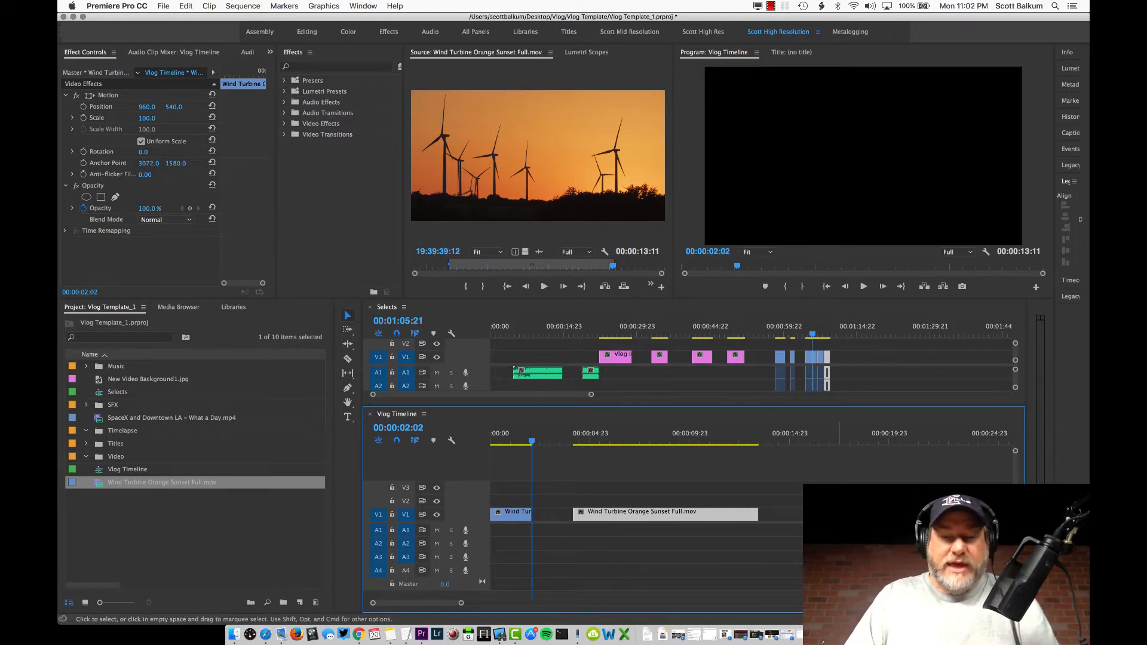
key(super+z)
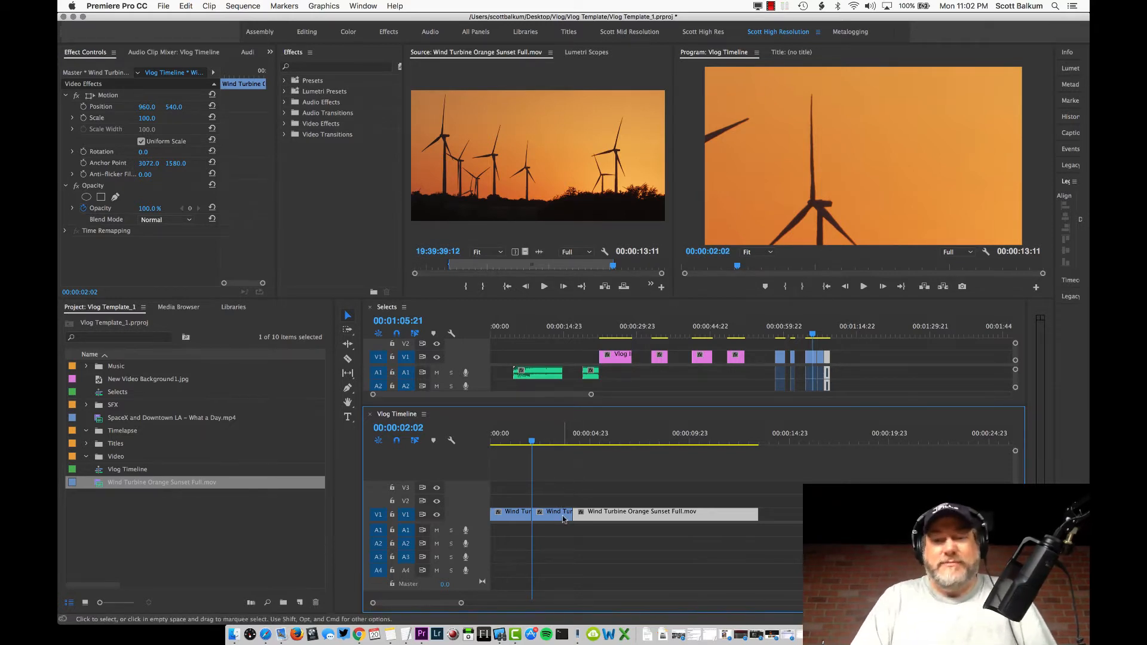
- Ripple delete the middle segment of the cut wind turbine clip in the Vlog Timeline so that no gap remains
click(558, 517)
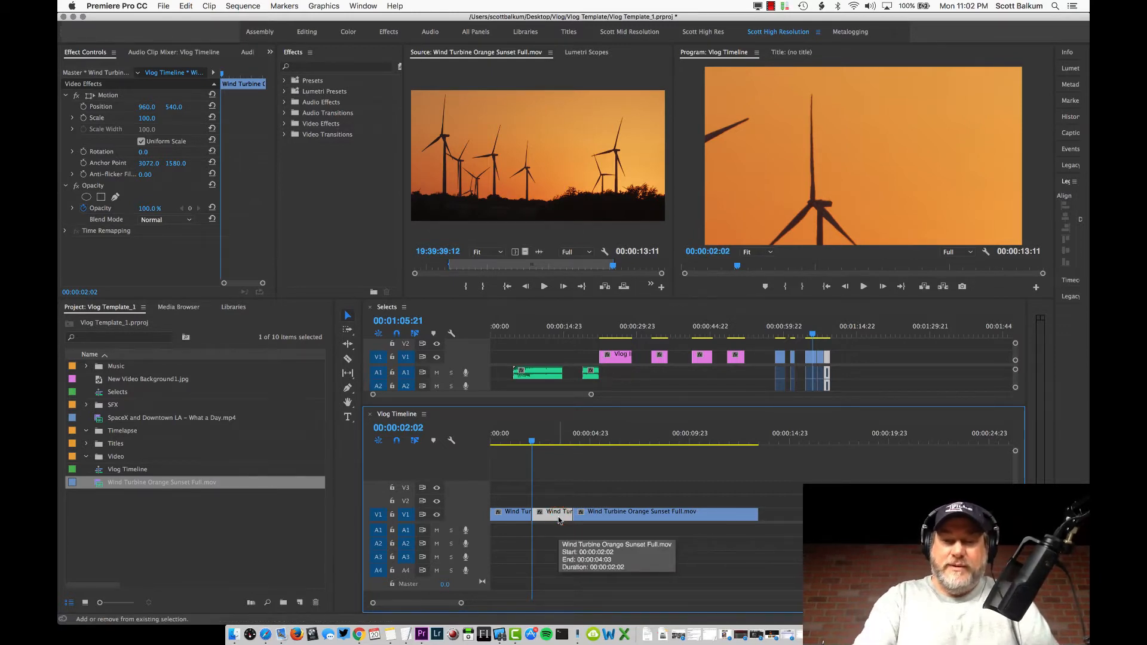
key(shift+Delete)
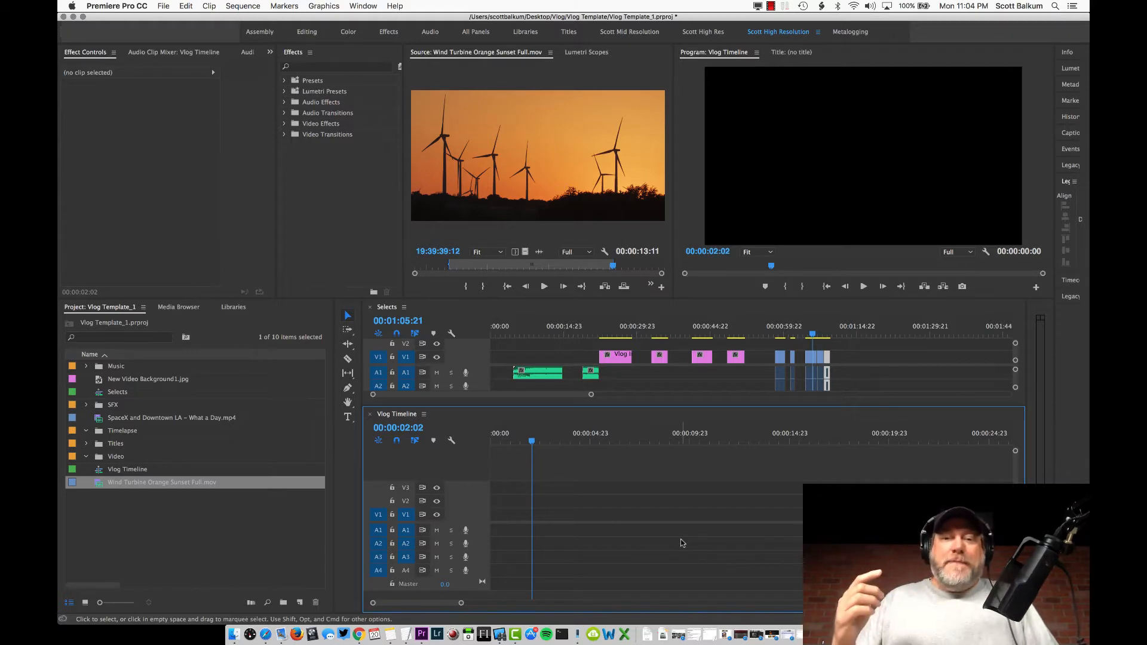
- Review the frame size and timebase in the Vlog Timeline's sequence settings without changing anything
click(445, 416)
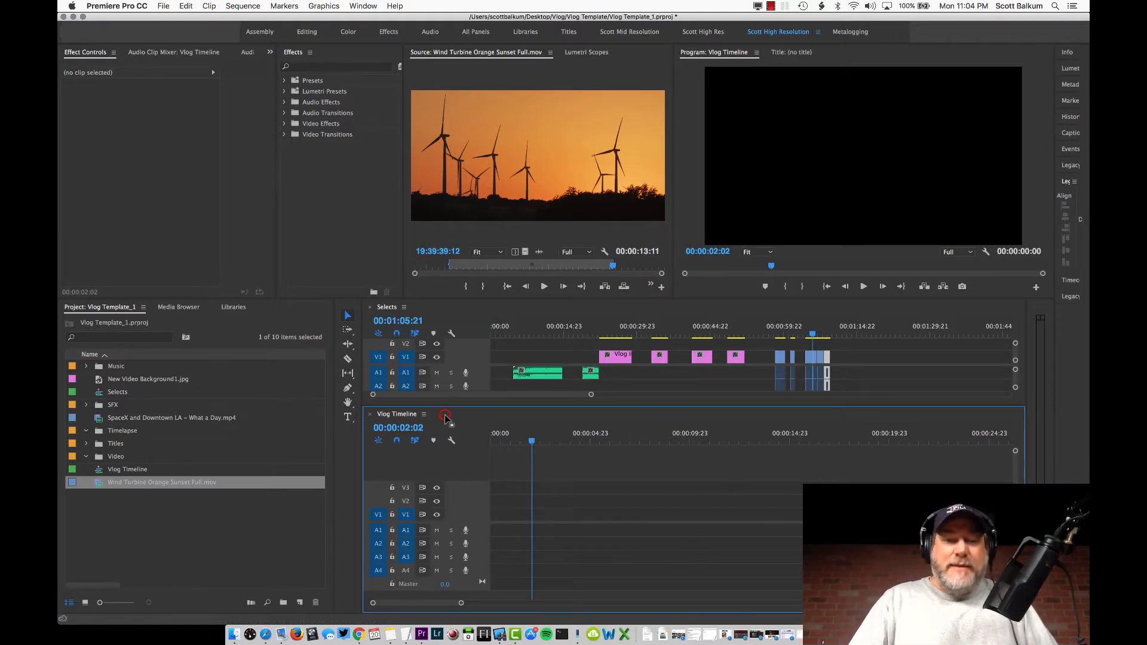
click(240, 6)
click(251, 19)
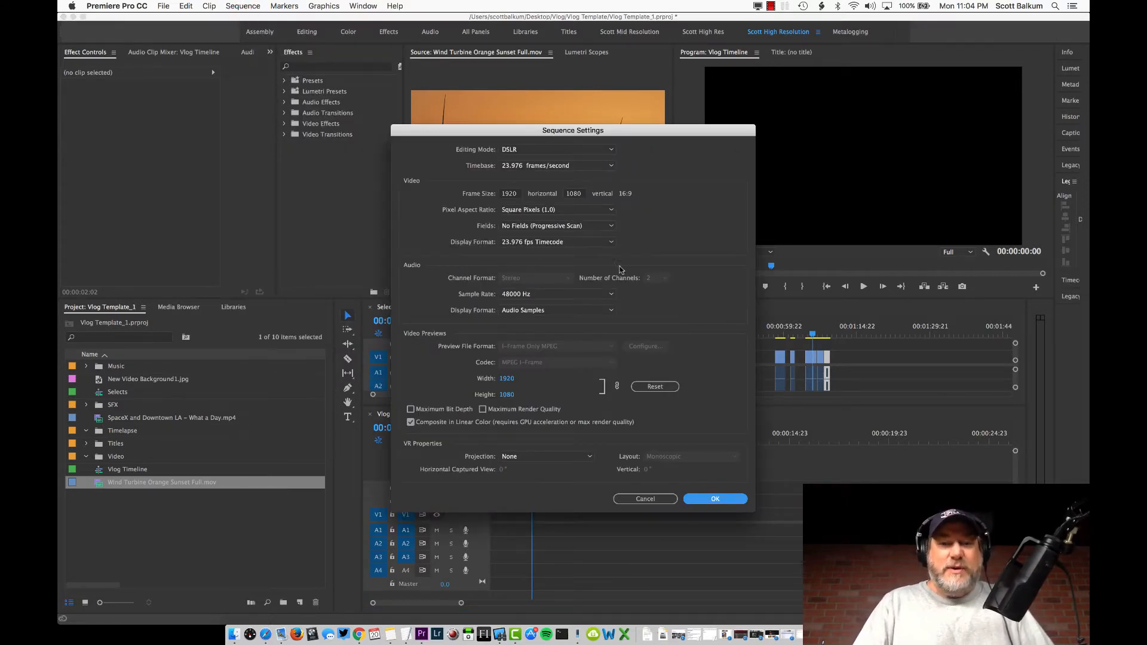
click(651, 500)
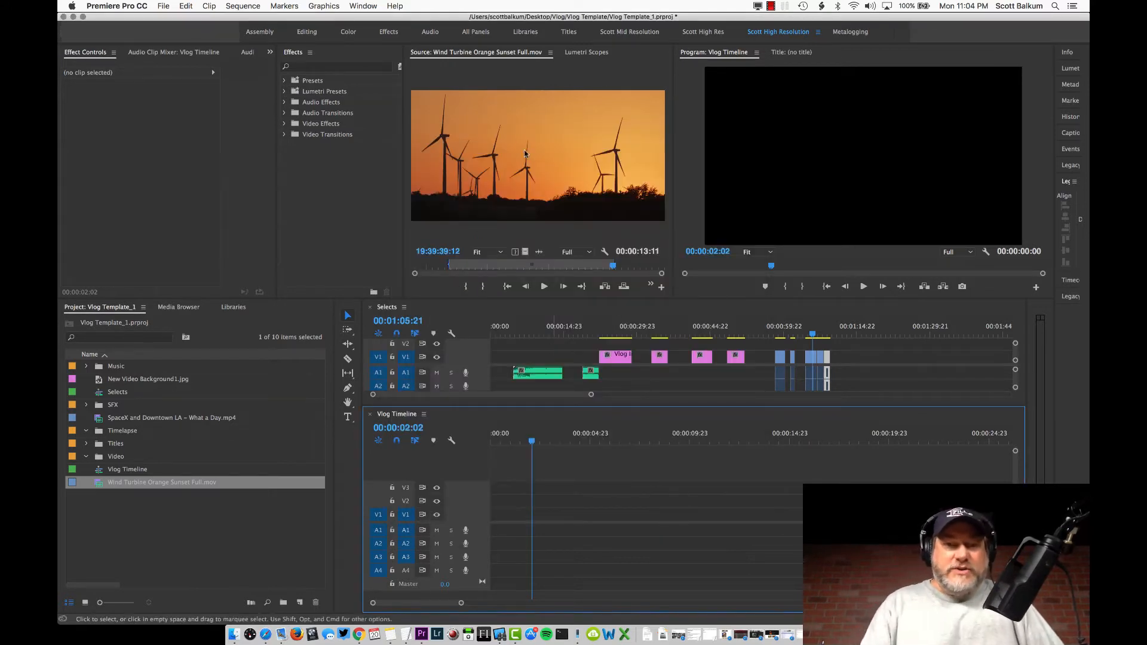
- Check the image size and frame rate in the properties of Wind Turbine Orange Sunset Full.mov, and close the properties
right_click(138, 486)
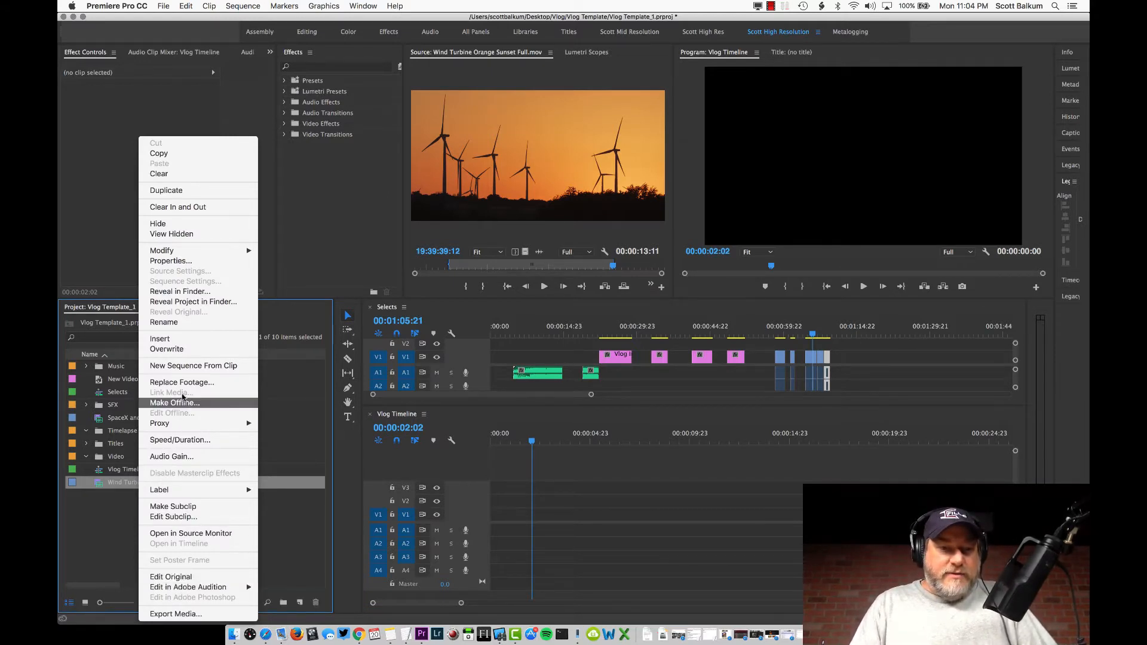
click(171, 260)
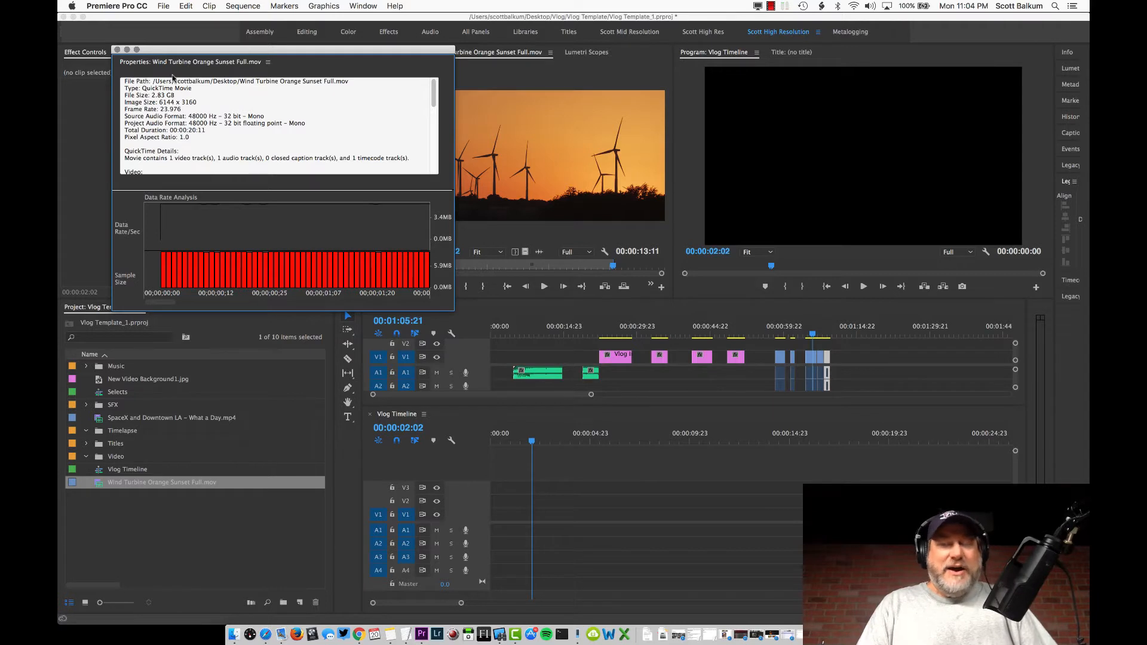
click(118, 50)
- Place only the video of the marked wind turbine section at the start of V1 in the Vlog Timeline, keeping the existing sequence settings
drag(525, 252, 492, 520)
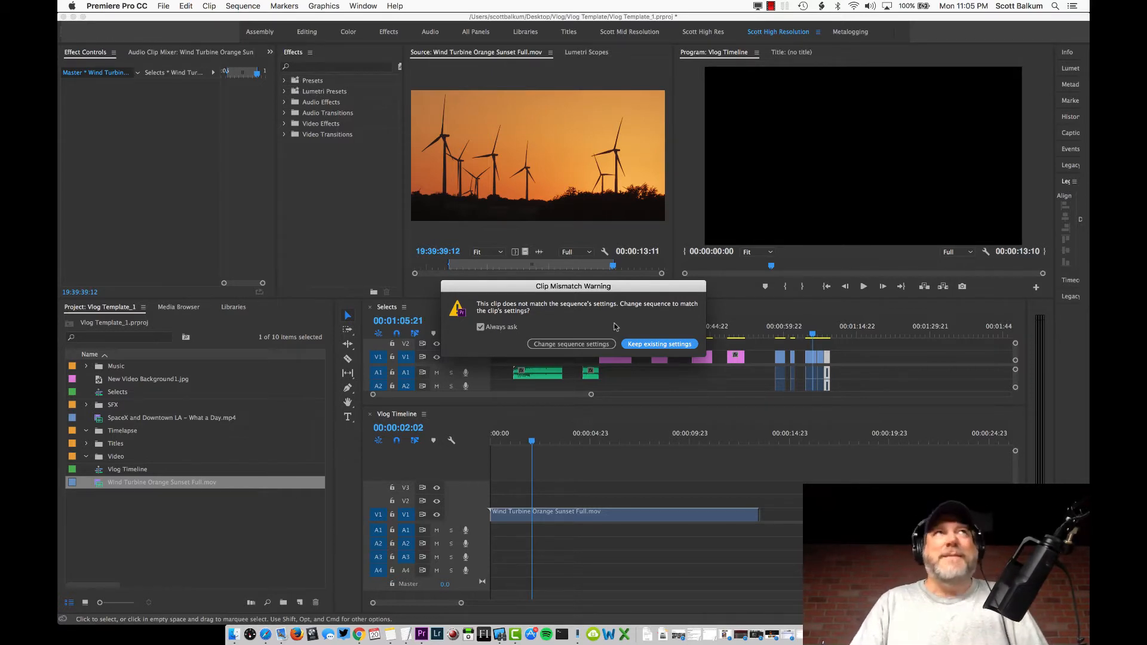
click(669, 352)
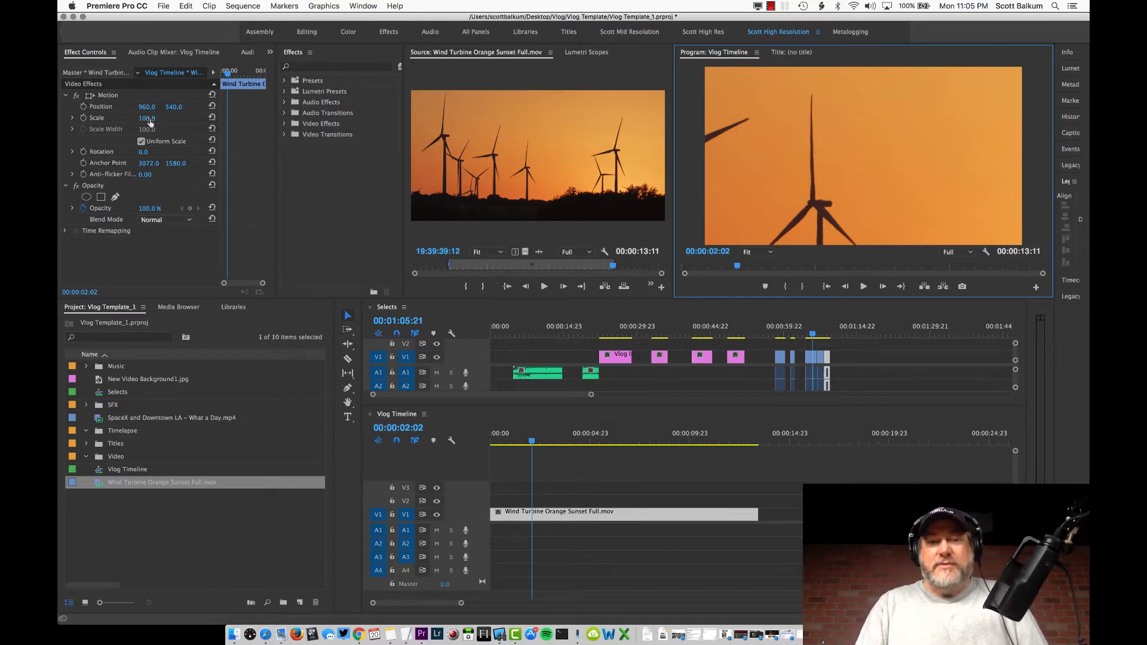
- Reduce the wind turbine clip's scale to 31 and undo the change
drag(149, 118, 109, 119)
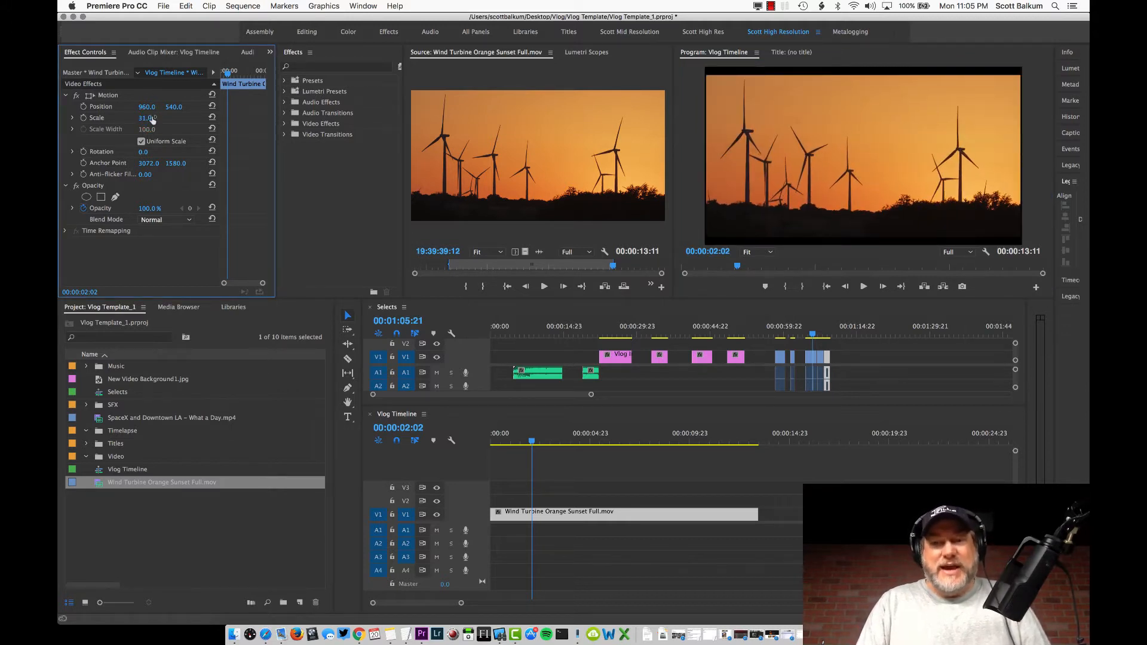
key(super+z)
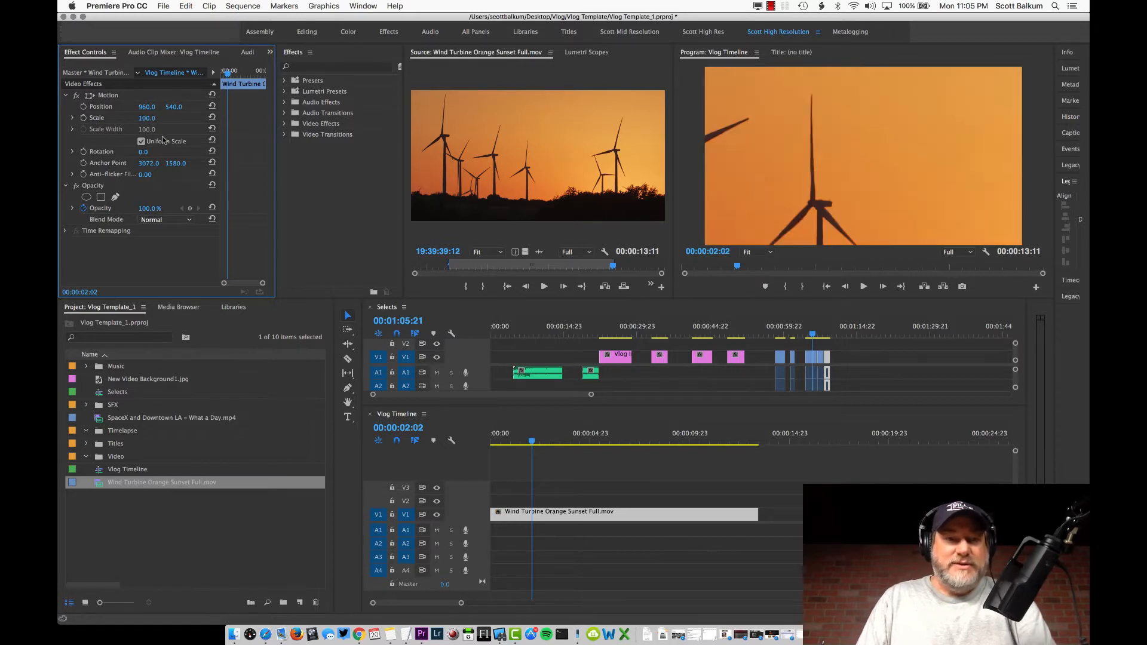
- Apply Scale to Frame Size to the wind turbine clip on V1 in the Vlog Timeline
click(611, 484)
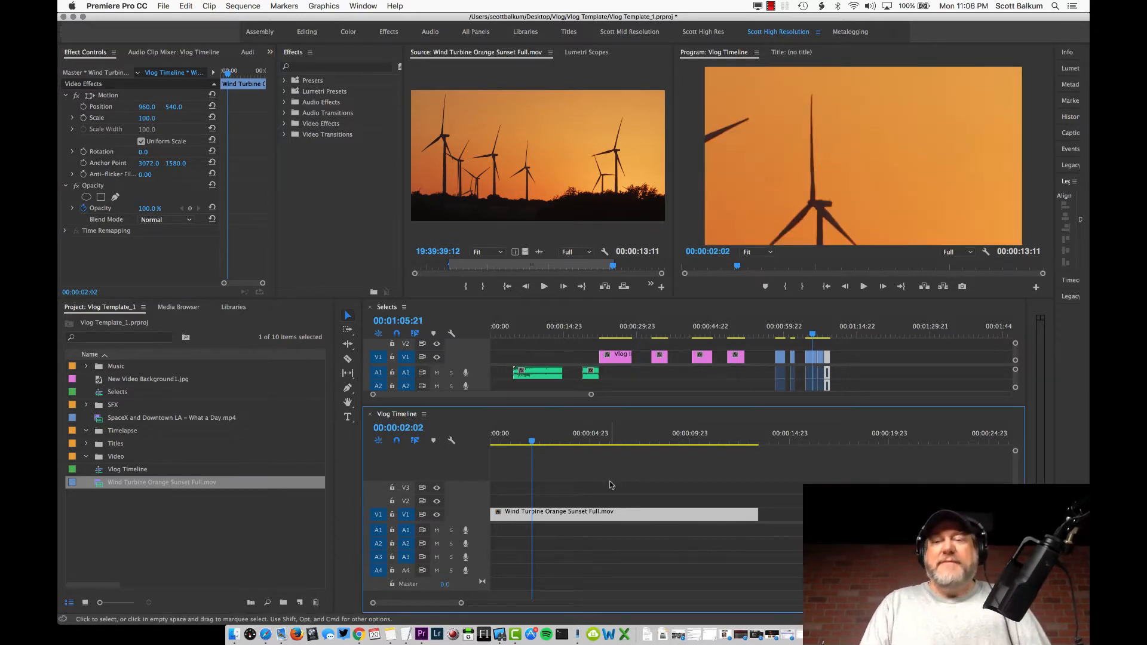
right_click(596, 514)
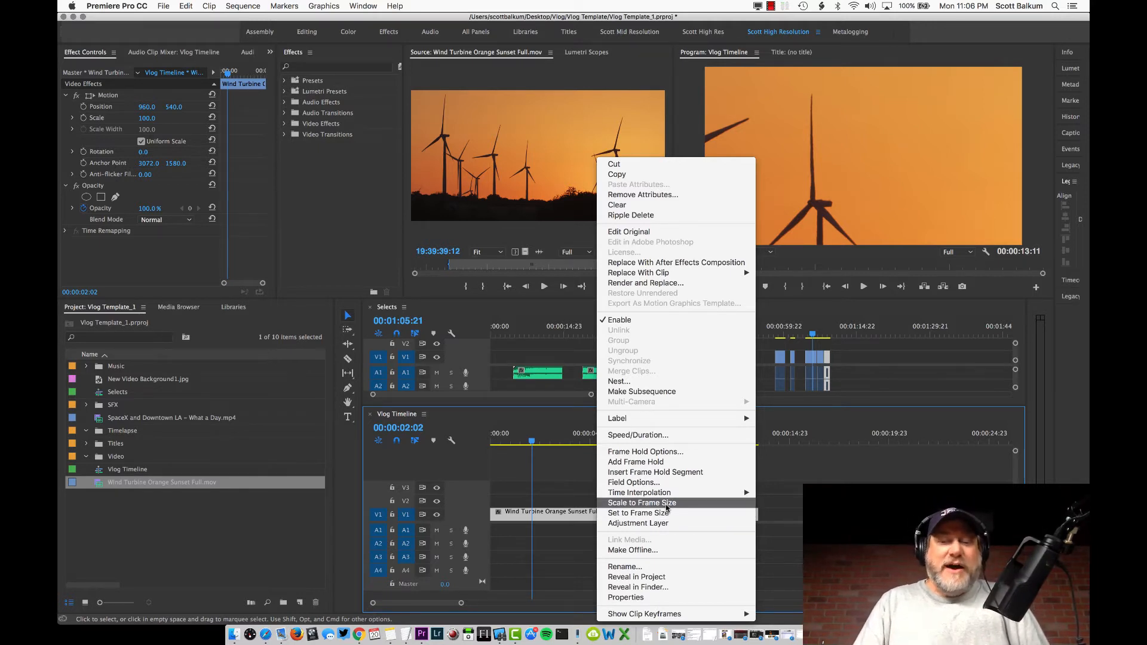
click(667, 505)
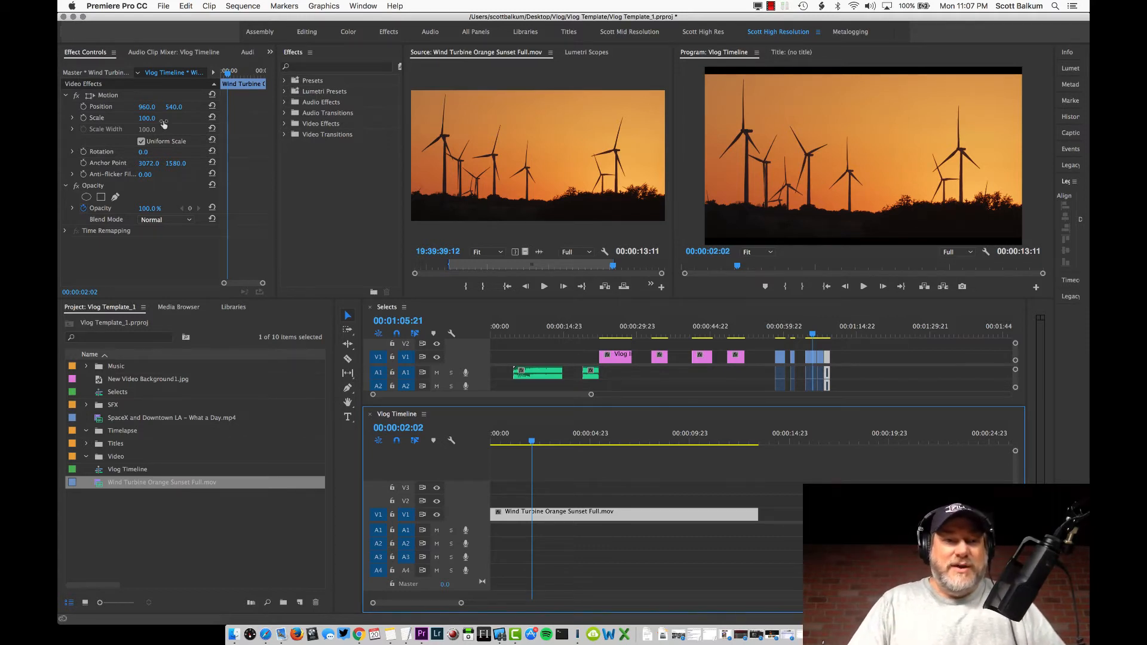
- Set the wind turbine clip's scale to 110
click(148, 117)
text(110)
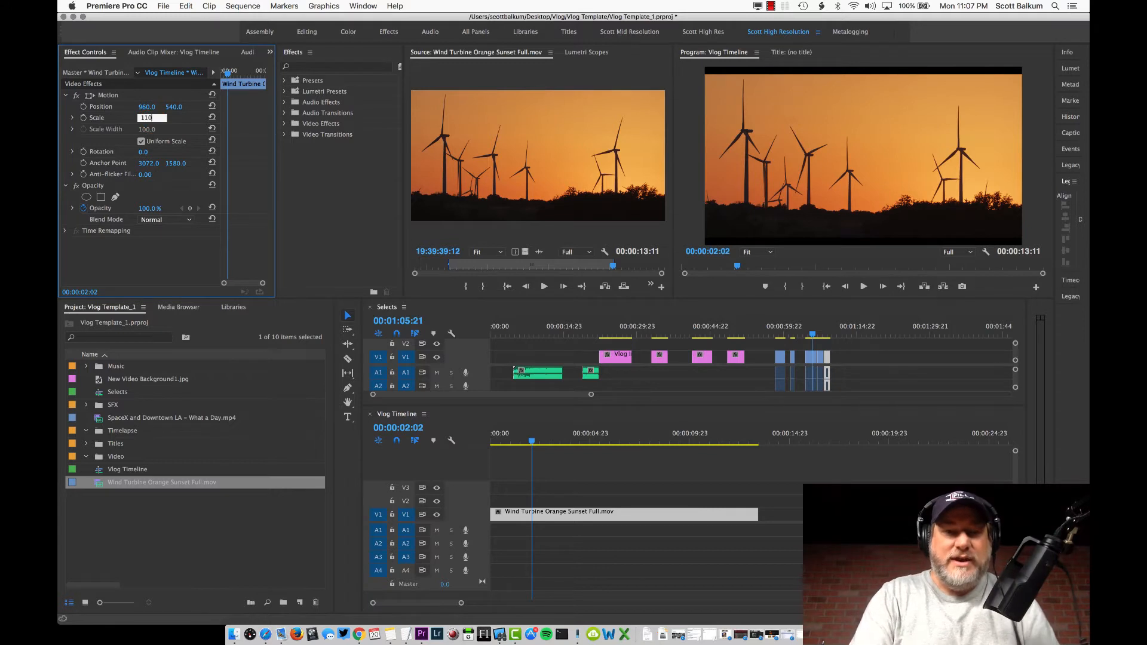
key(Return)
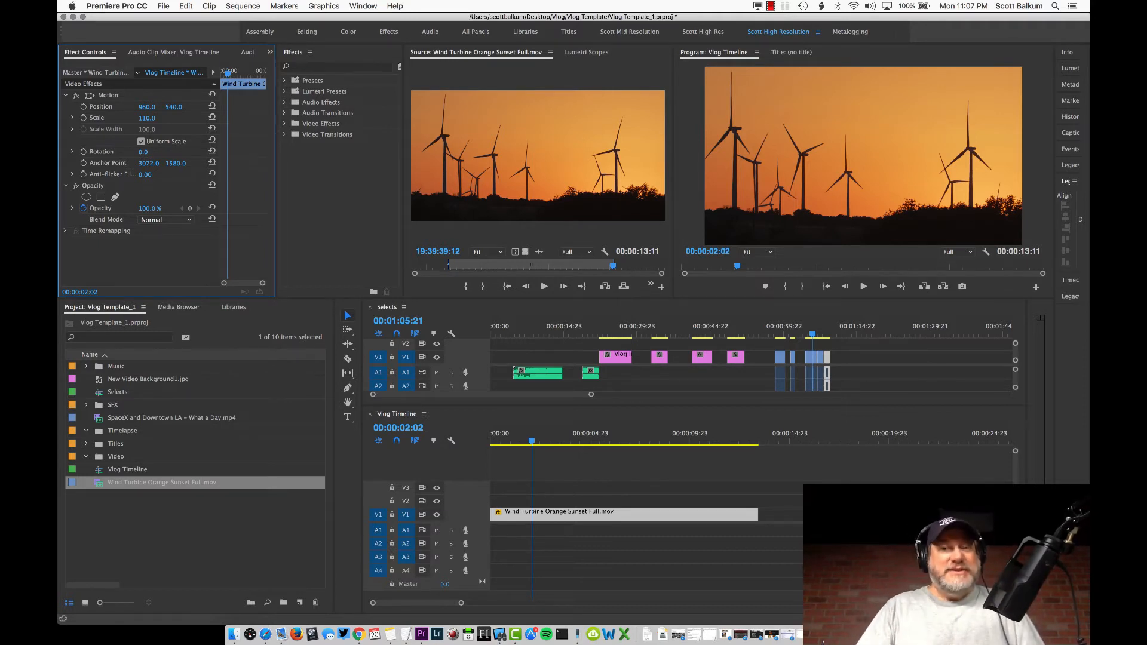
- Test larger scale values from 112 upward on the wind turbine clip and return its scale to 100
click(145, 118)
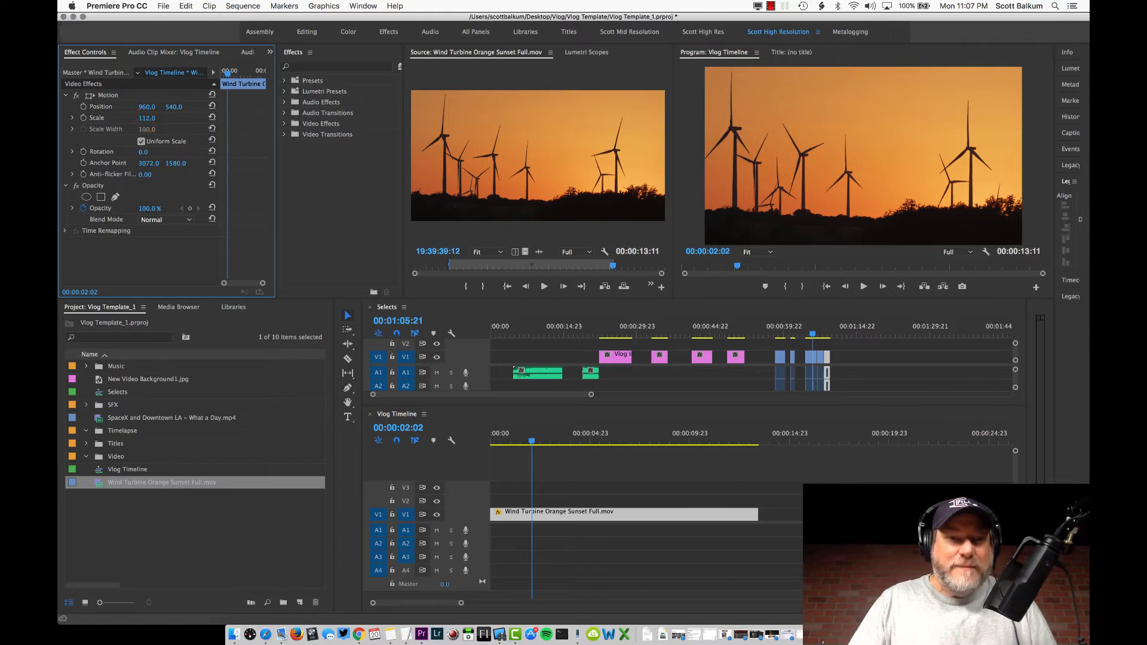
drag(145, 118, 292, 119)
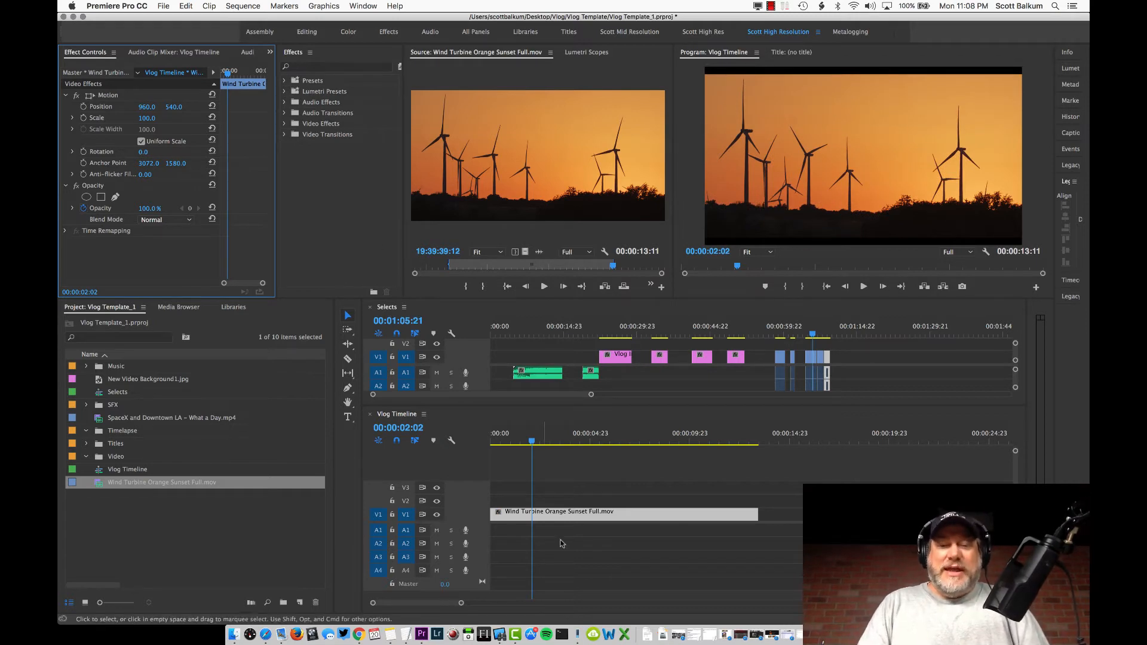
- Turn off Scale to Frame Size for the wind turbine clip and apply Set to Frame Size instead
right_click(565, 516)
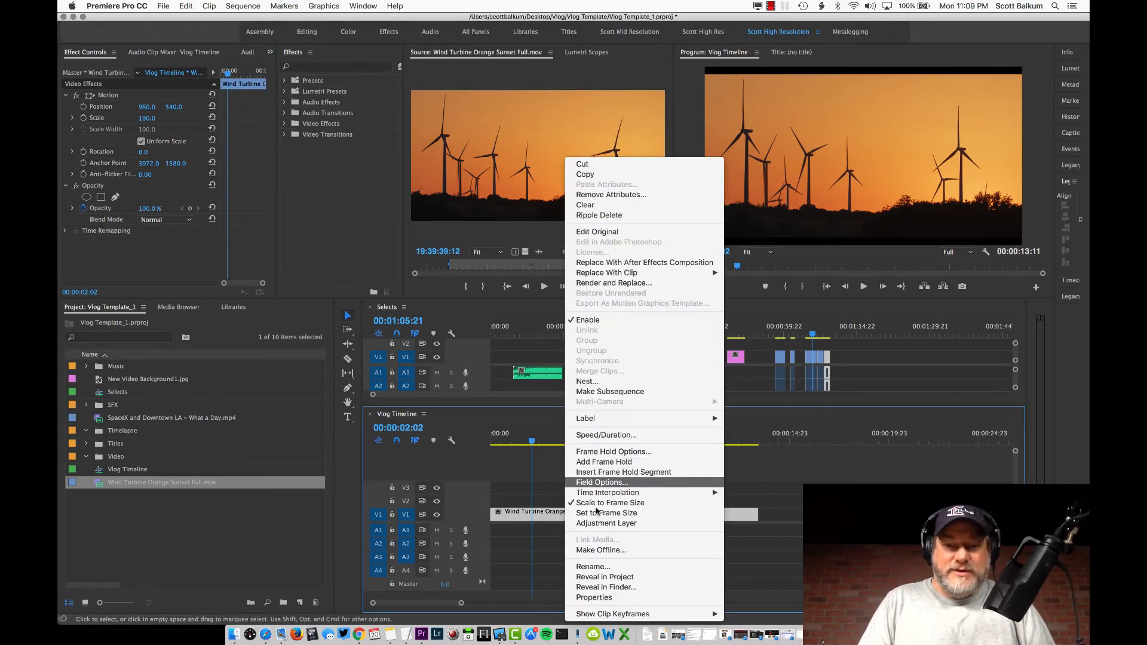
click(597, 503)
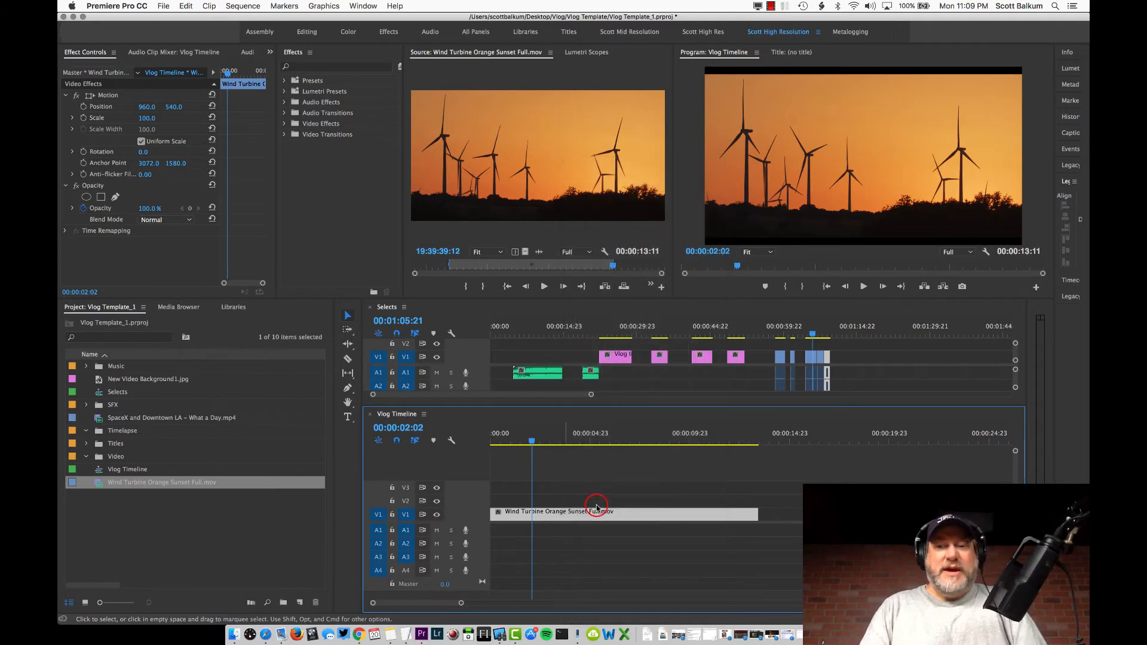
right_click(596, 507)
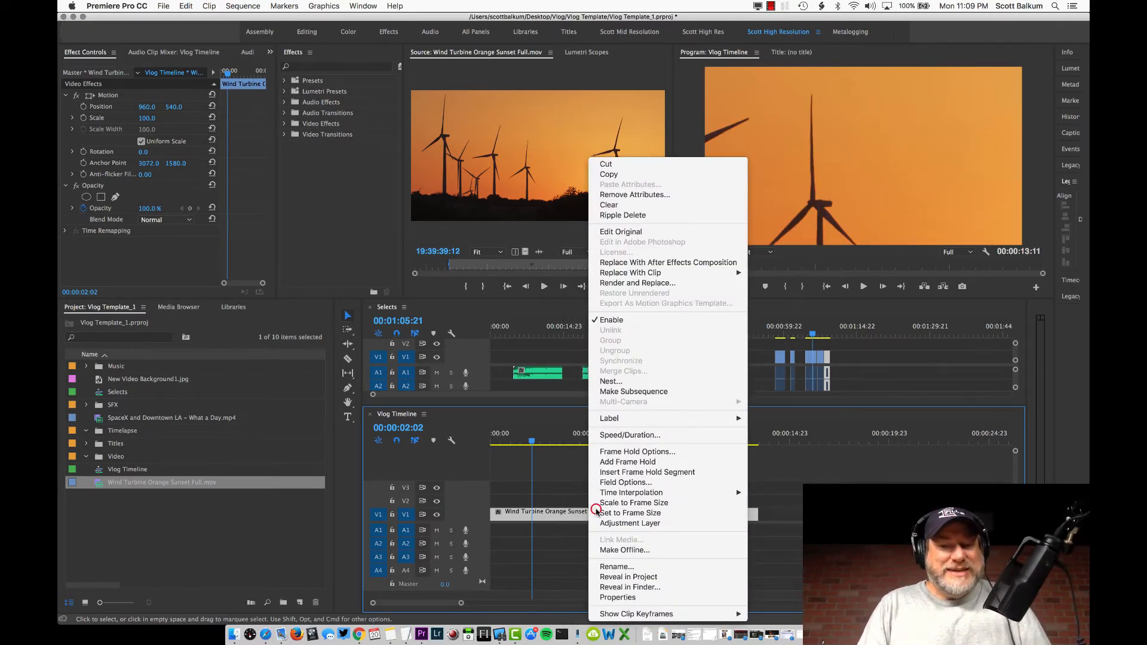
click(597, 512)
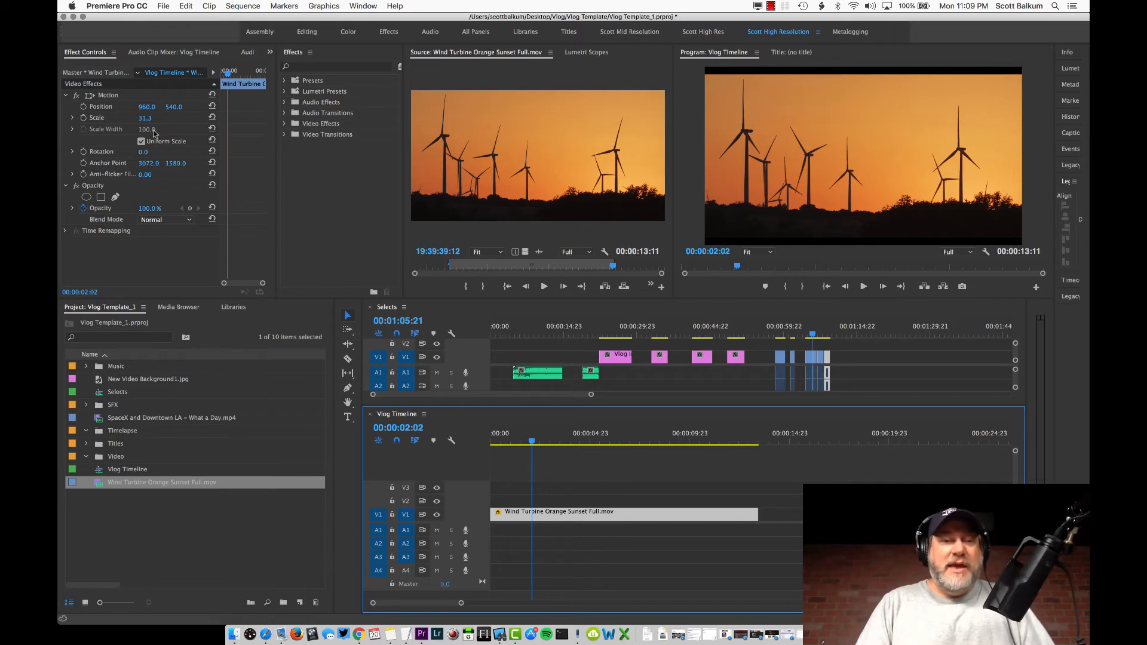
- Raise the wind turbine clip's scale to 100 and bring it back to 31.3
drag(150, 122, 191, 122)
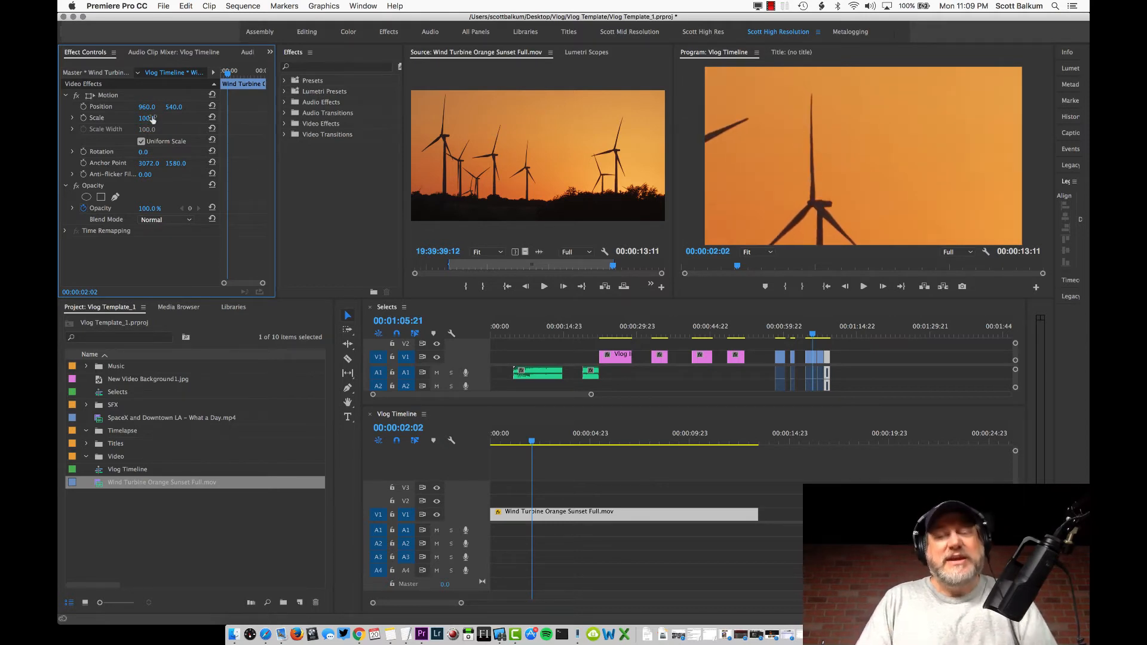
drag(153, 120, 111, 119)
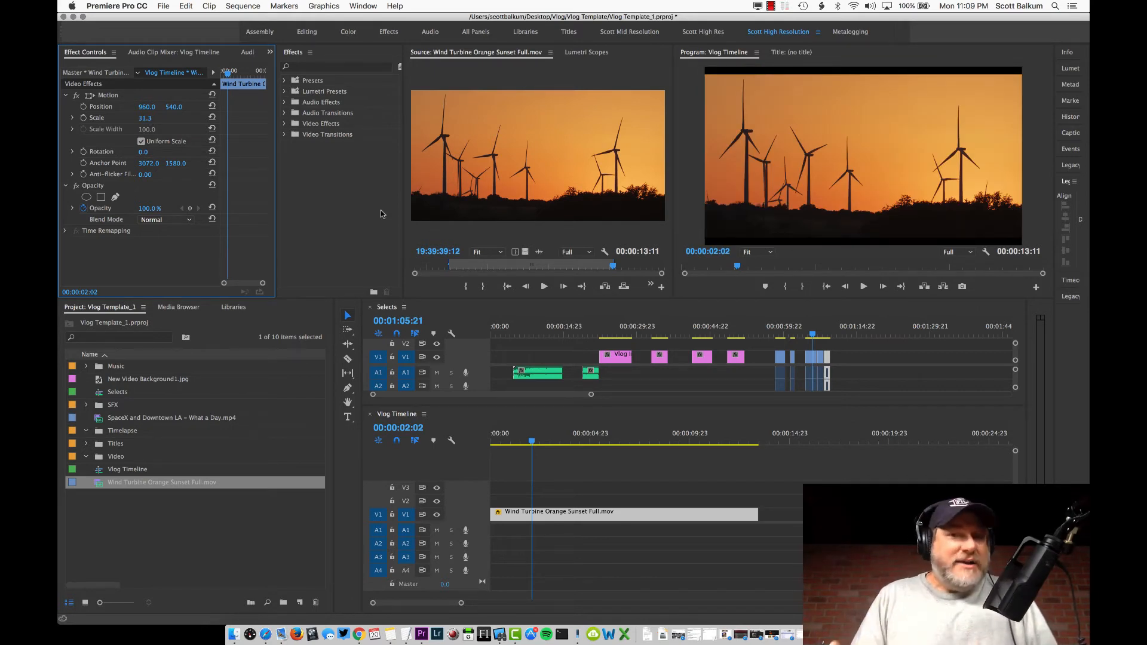
- Save the project and set the default media scaling preference to Set to frame size
key(super+s)
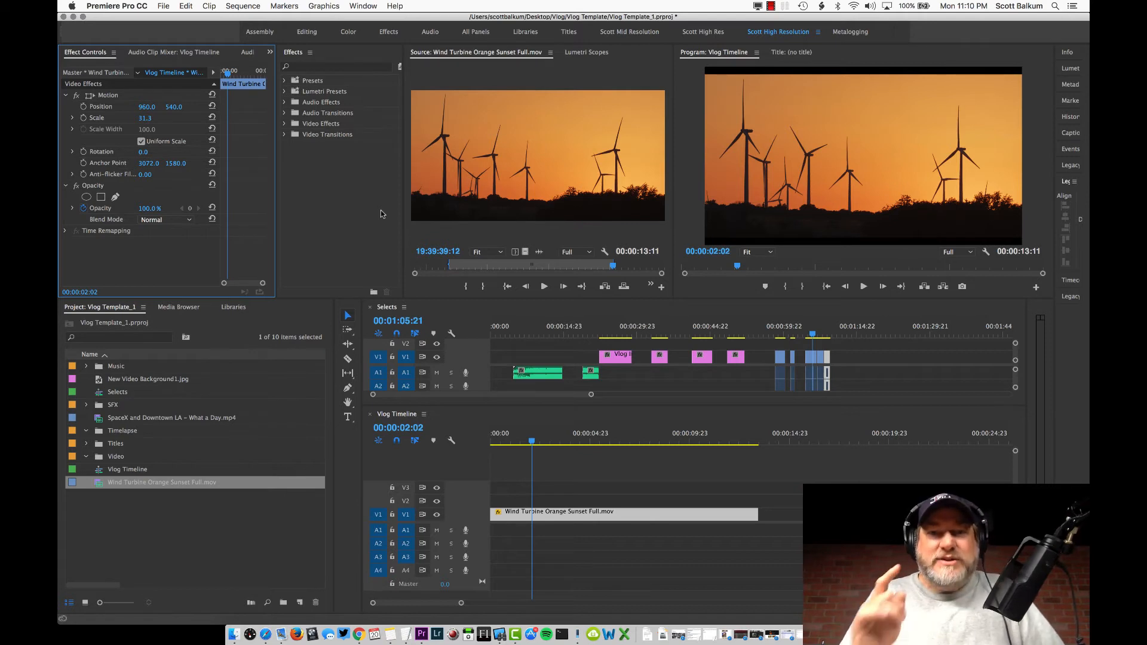
click(137, 5)
mouse_move(152, 35)
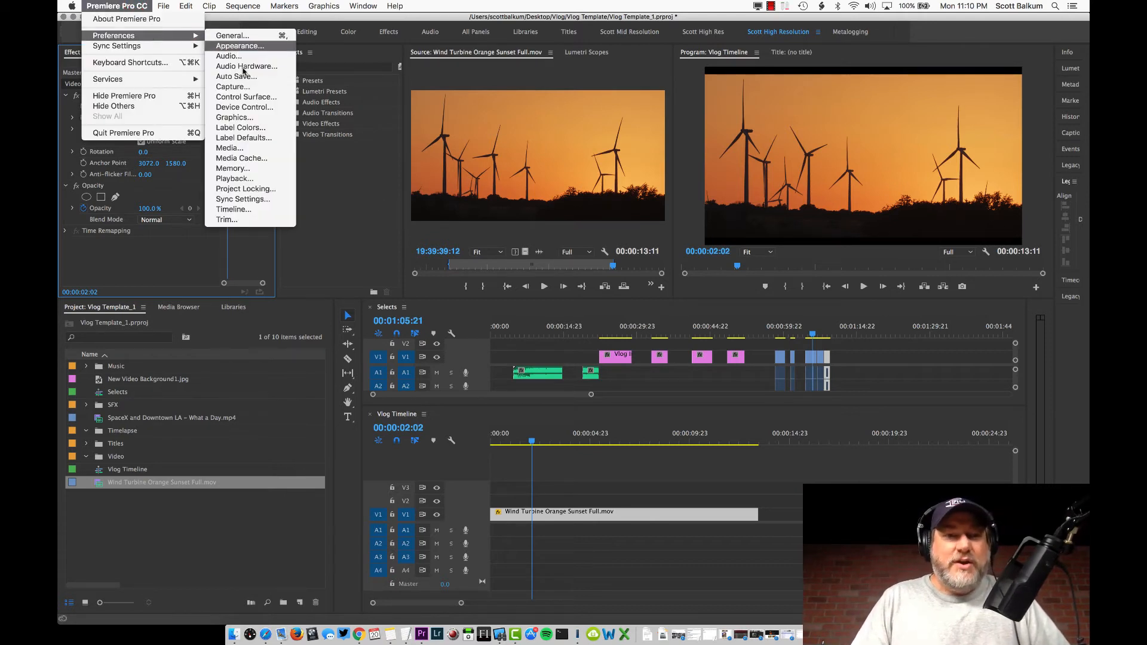
click(239, 147)
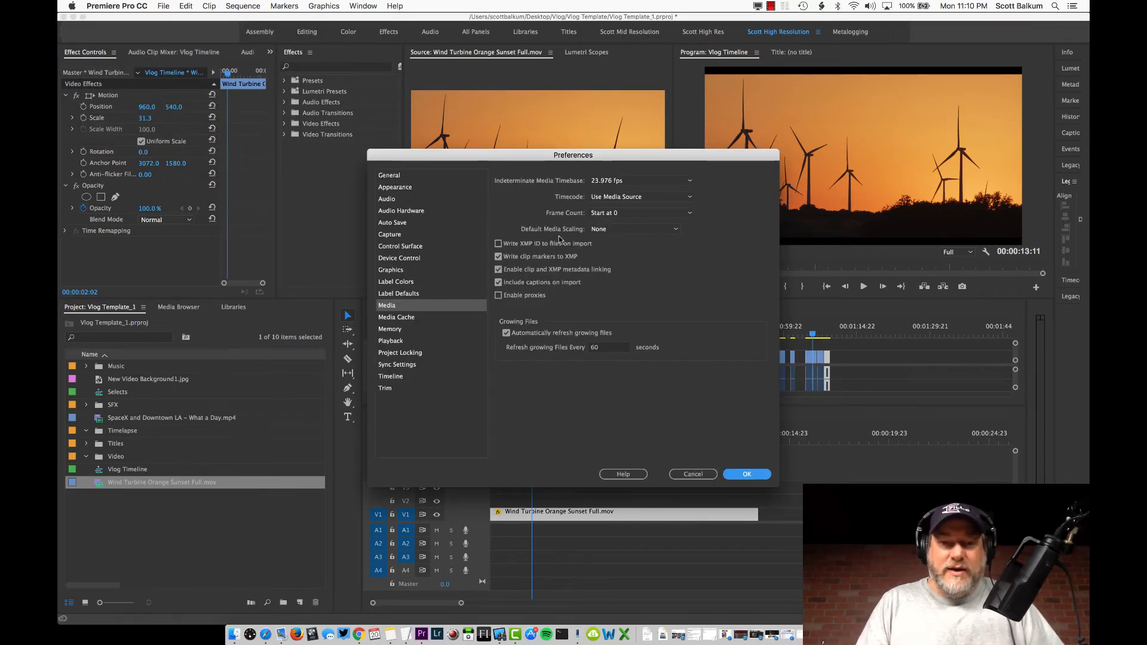
click(675, 231)
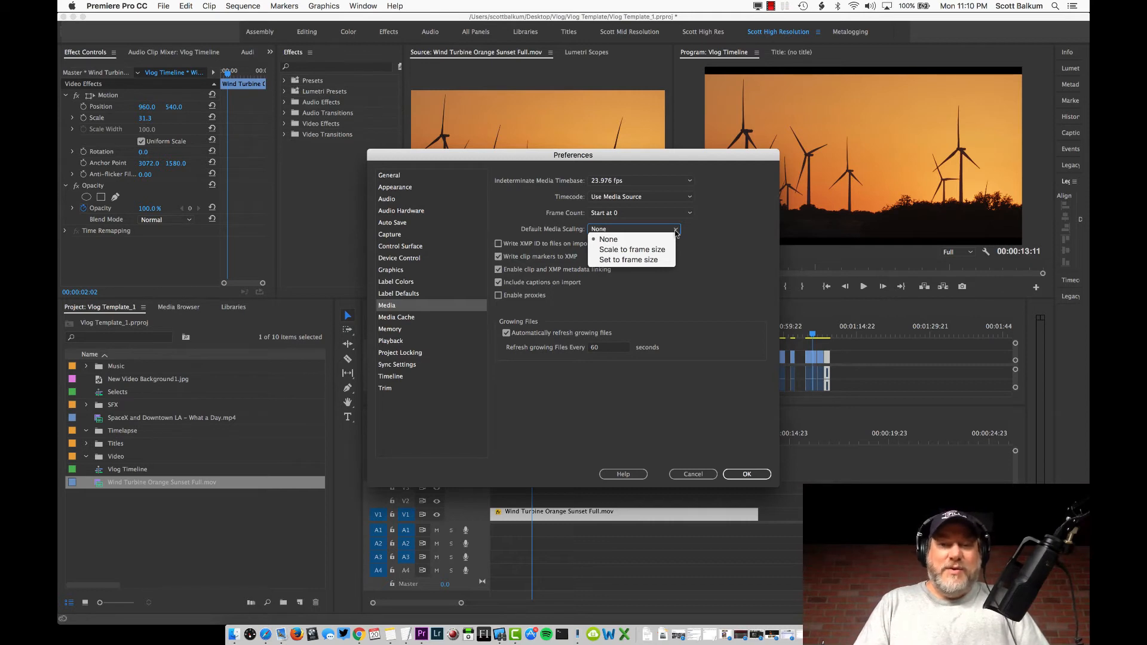
click(651, 259)
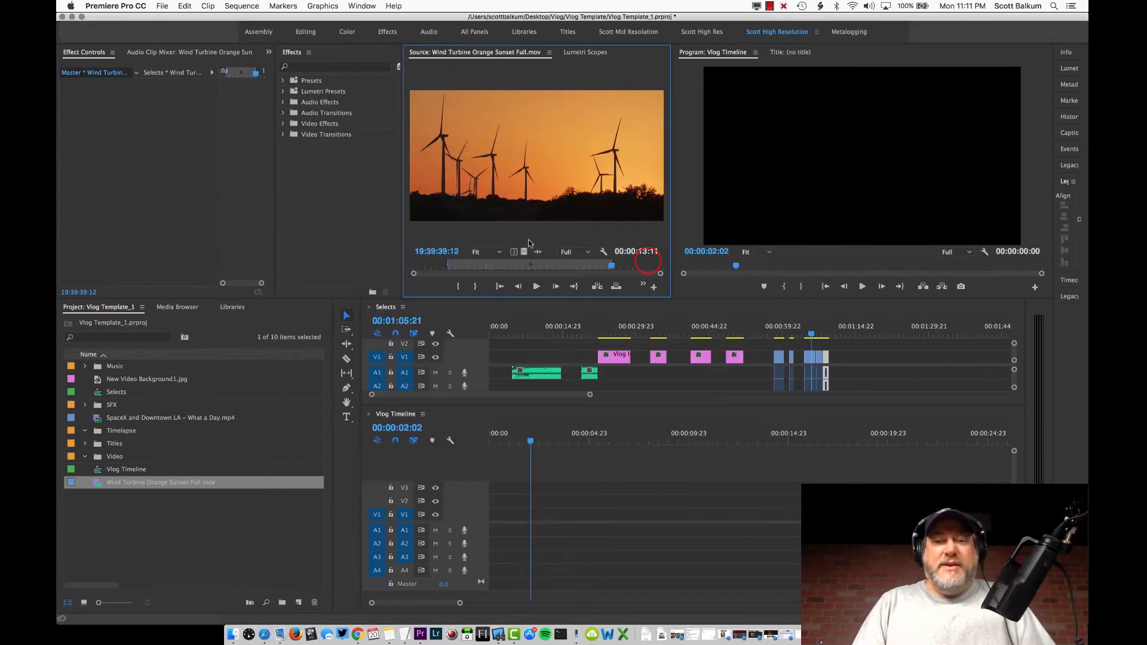
- Place only the video of the wind turbine section at the start of V1 in the Vlog Timeline, and check the clip's scale
drag(524, 252, 496, 515)
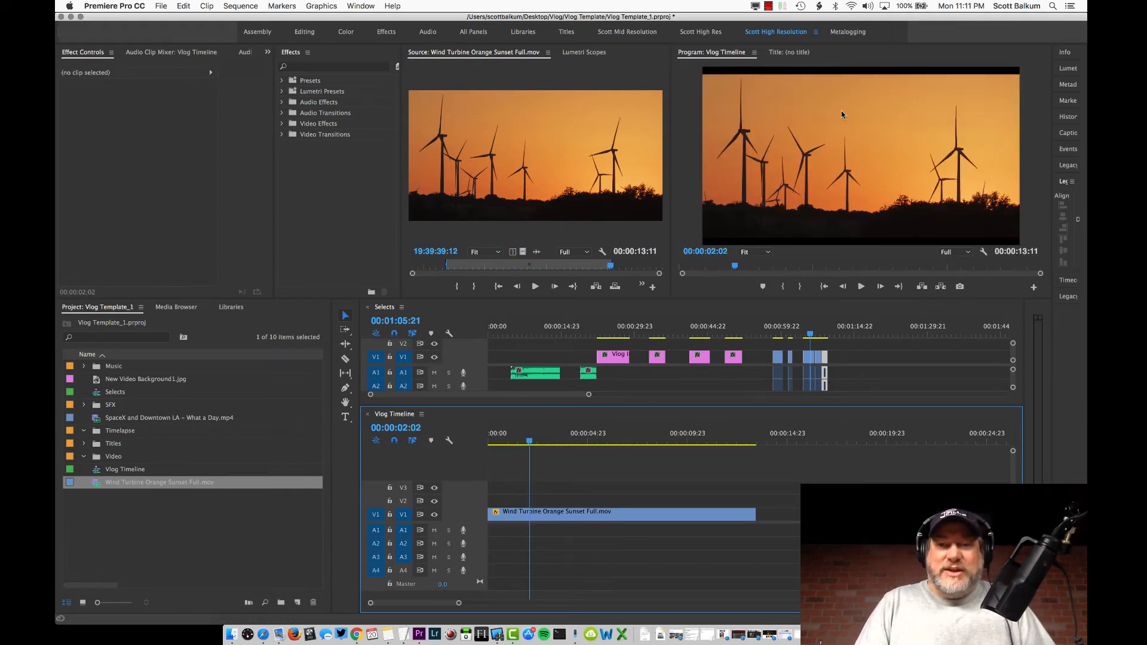
click(642, 518)
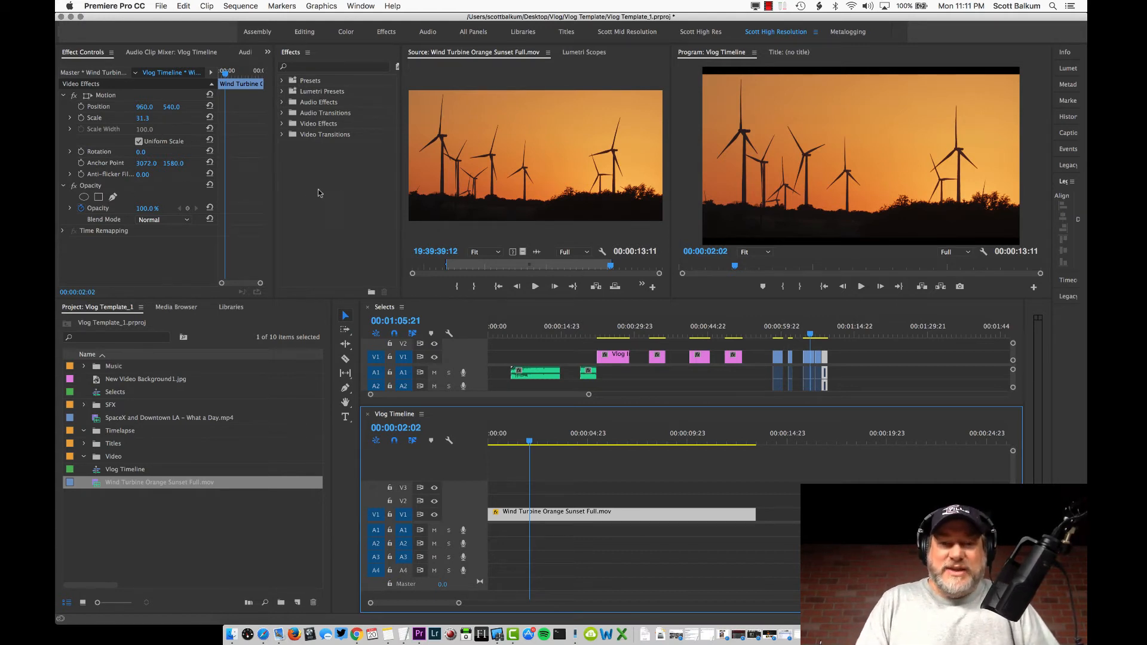
- Place a second video-only copy of the wind turbine section on V1 at about 00:00:15:00, and scrub through it
click(525, 253)
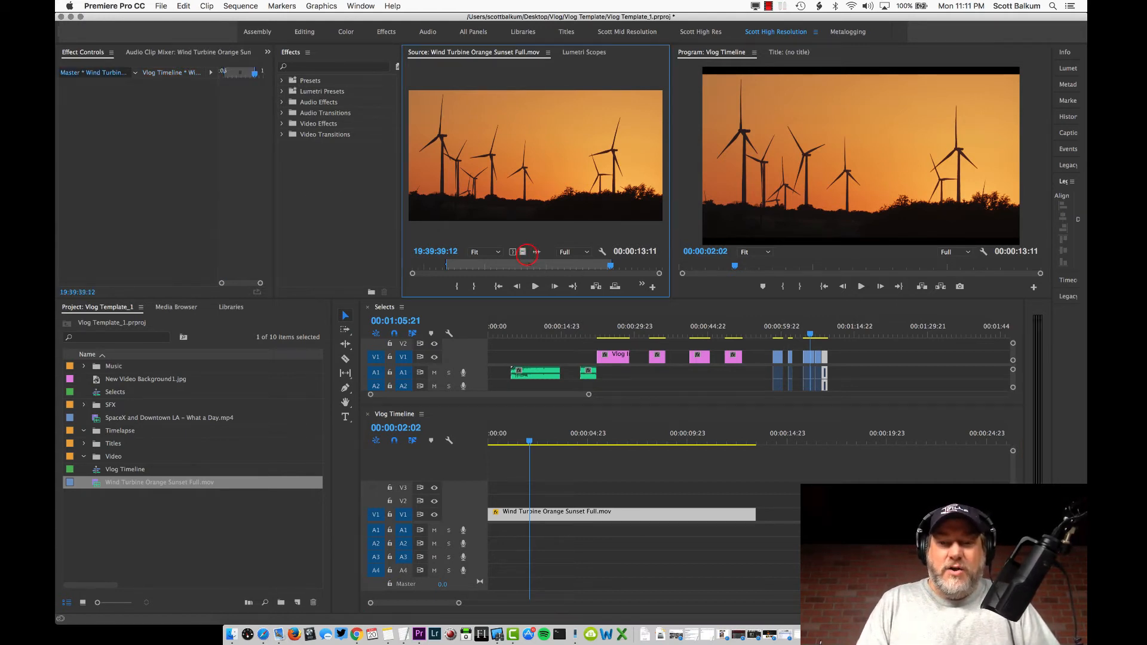
drag(526, 253, 792, 514)
drag(802, 441, 848, 441)
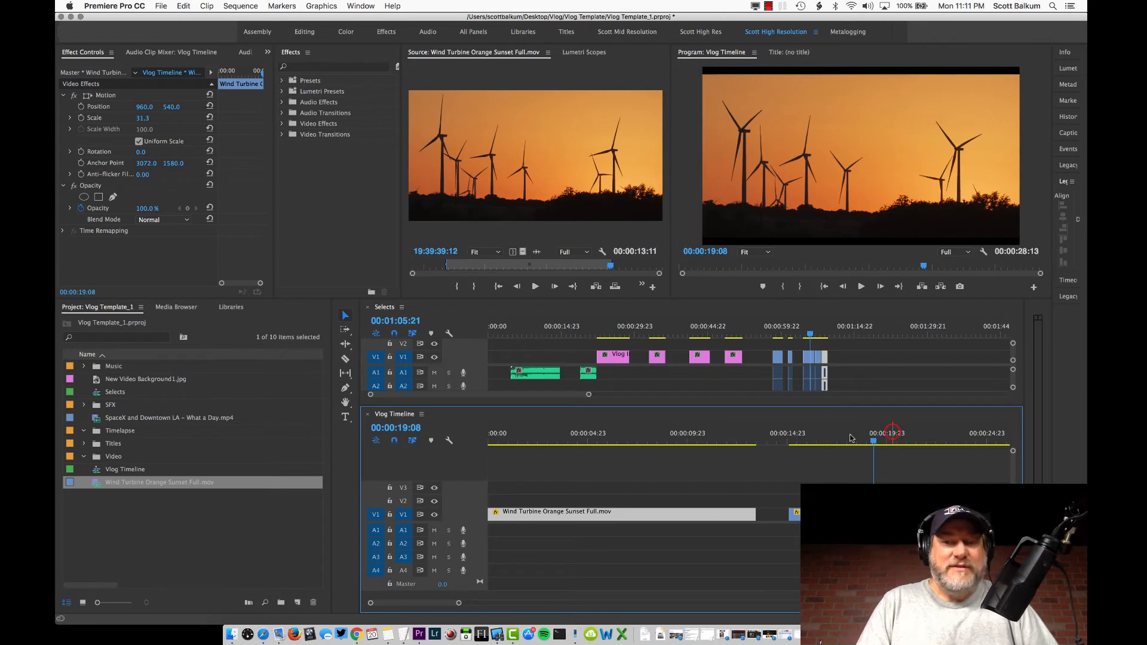
- Delete both wind turbine clips from the Vlog Timeline
drag(740, 496, 806, 535)
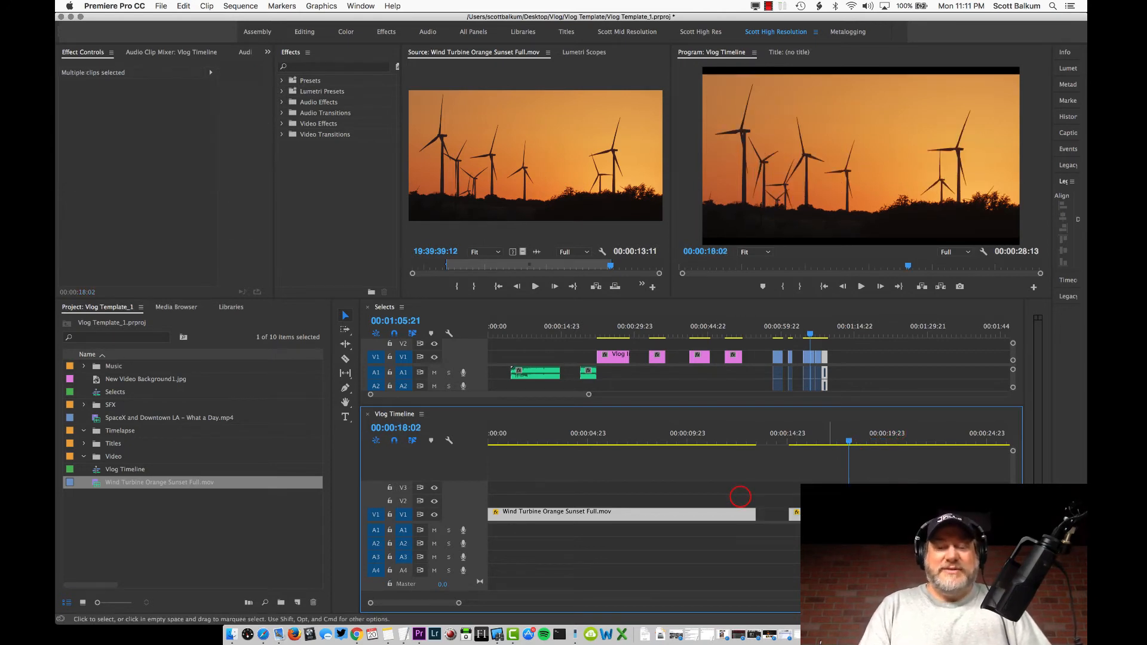
key(Delete)
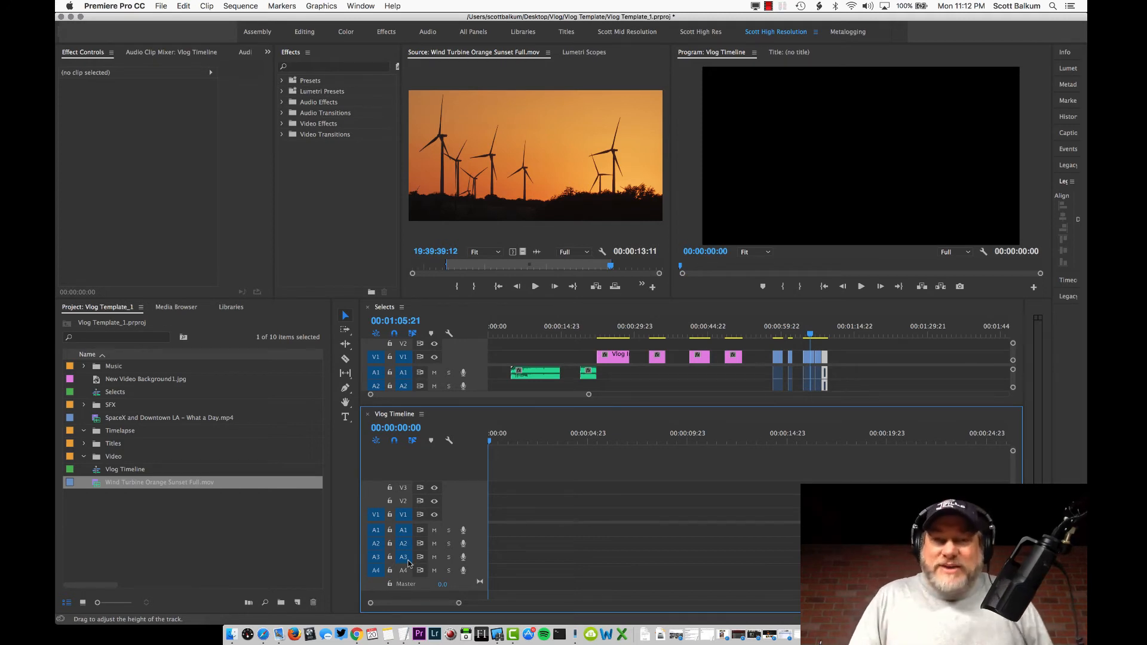
- Place the skyline.wav music track from the Music bin at the start of A1 in the Vlog Timeline
click(84, 365)
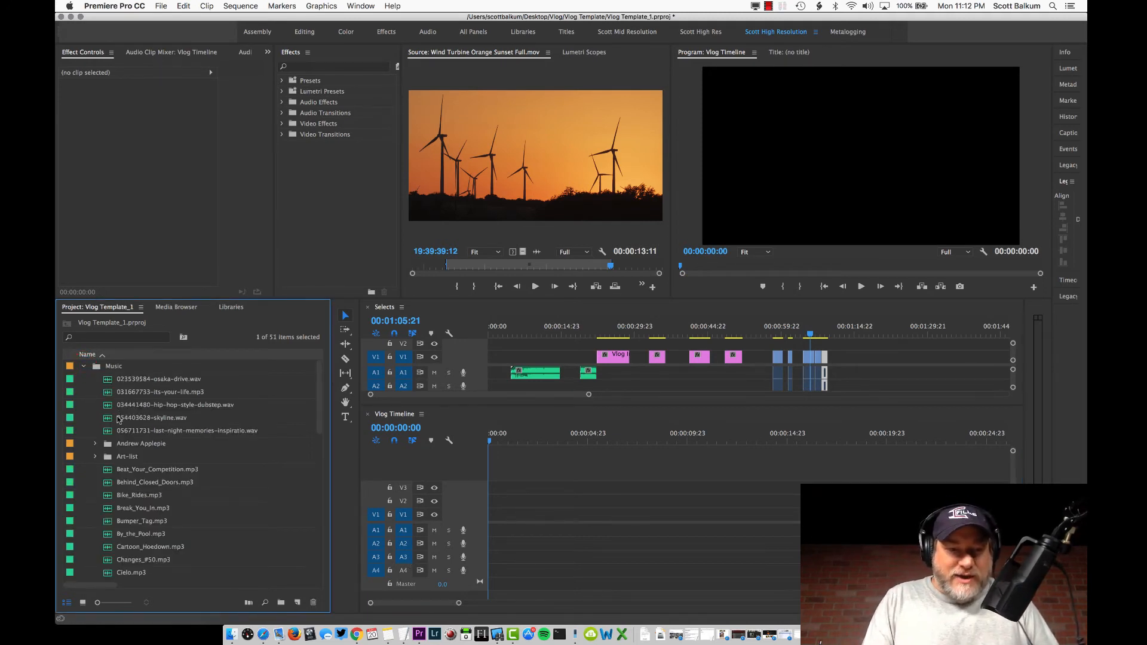
drag(112, 420, 485, 534)
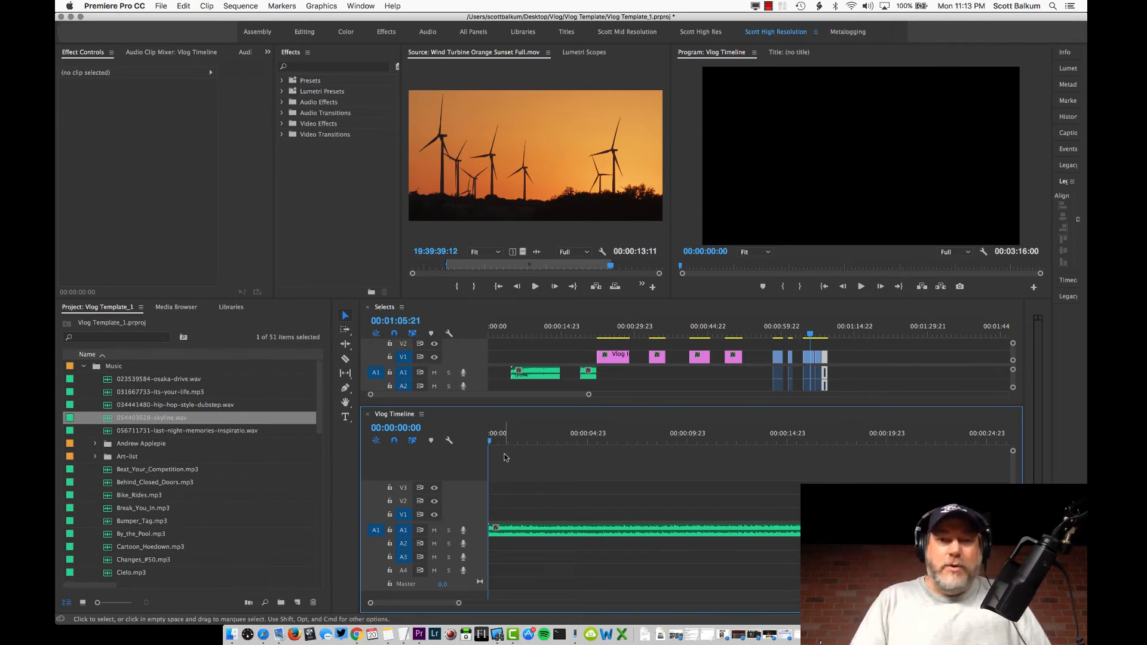
- Play the music and add twelve sequence markers on the beat between about 2 and 9 seconds, then stop playback
key(space)
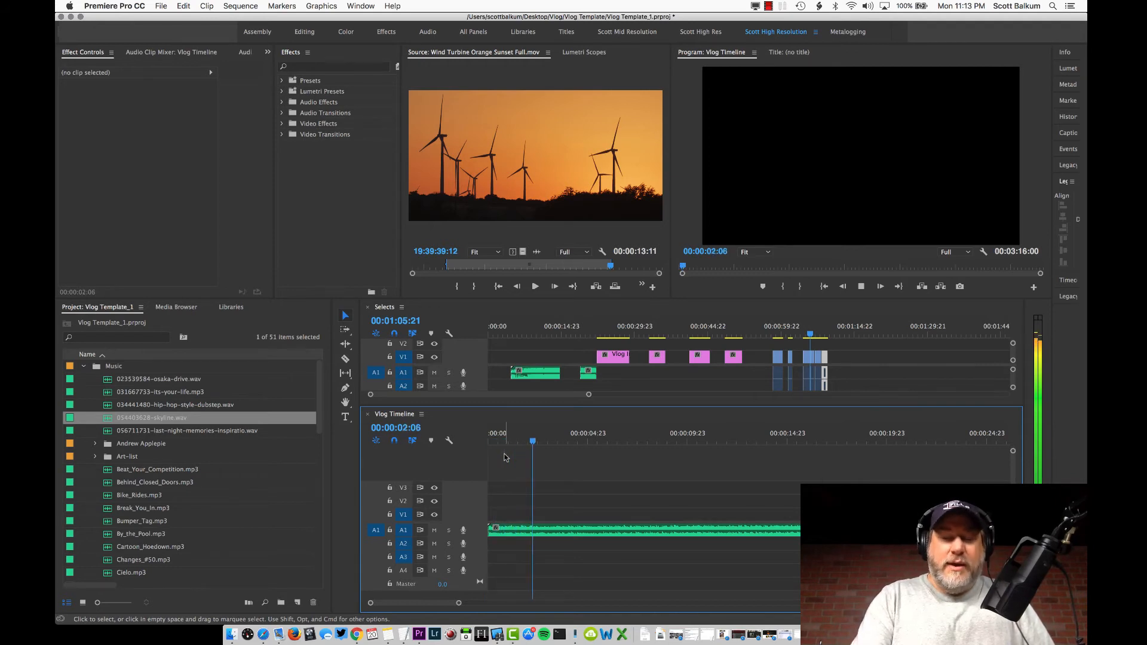
key(m)
key(m)
key(m)
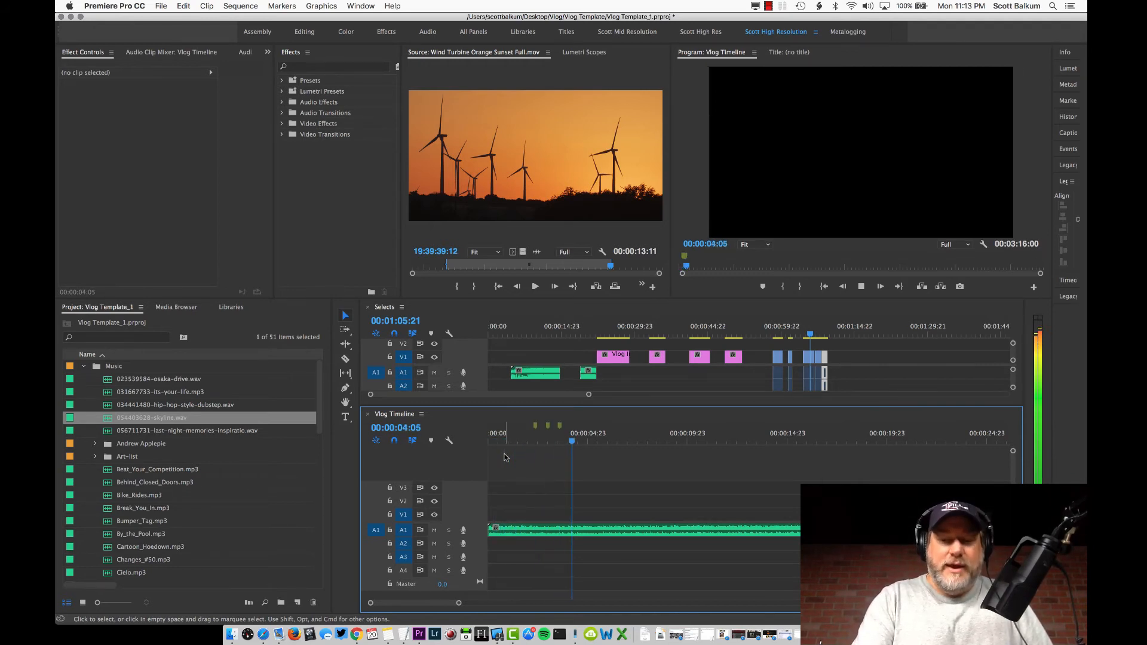
key(m)
key(m)
key(m)
key(m)
key(m)
key(m)
key(m)
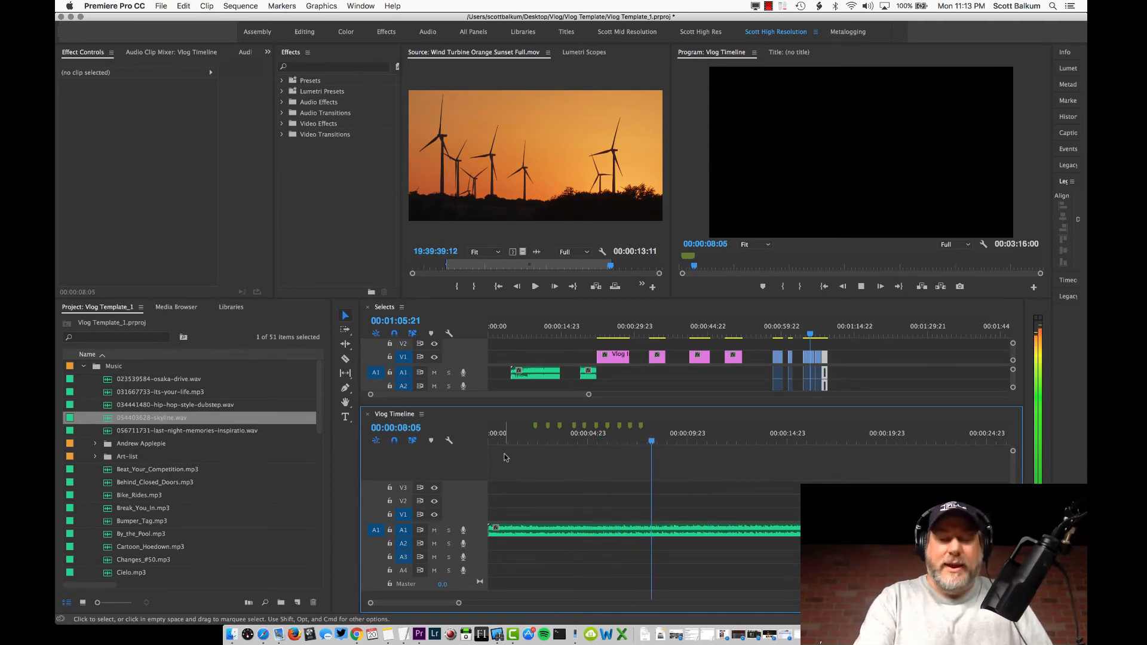
key(m)
key(m)
key(space)
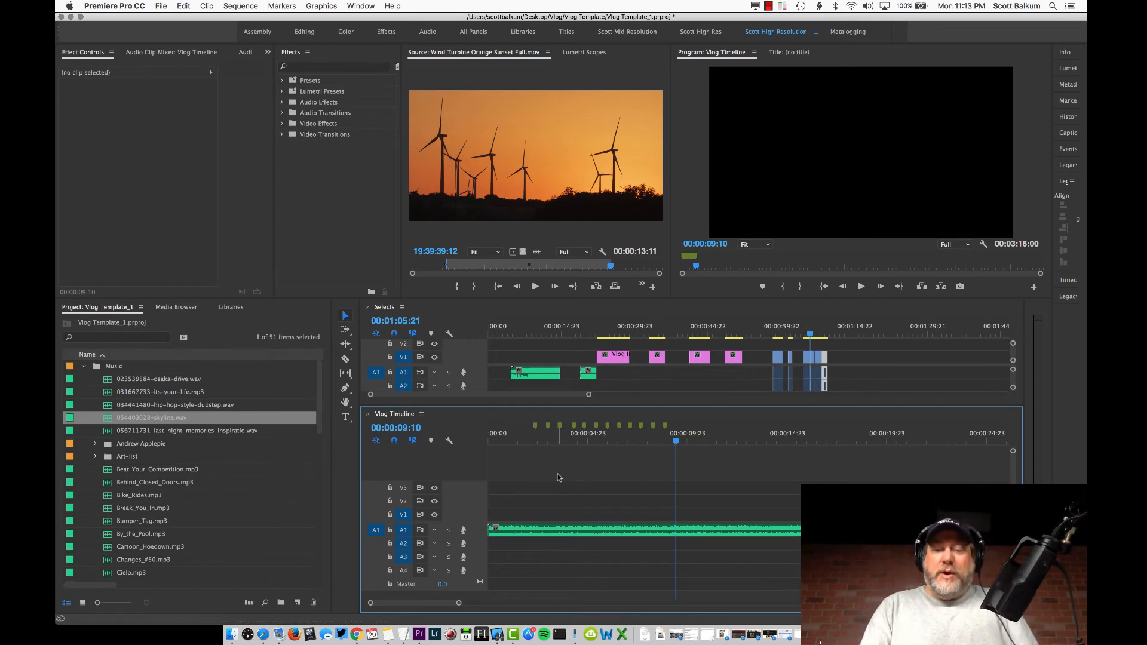
- Inspect the beat markers up close in the Vlog Timeline, set the playhead to 00:00:05:22, and jump to the next marker
key(=)
key(=)
key(=)
key(=)
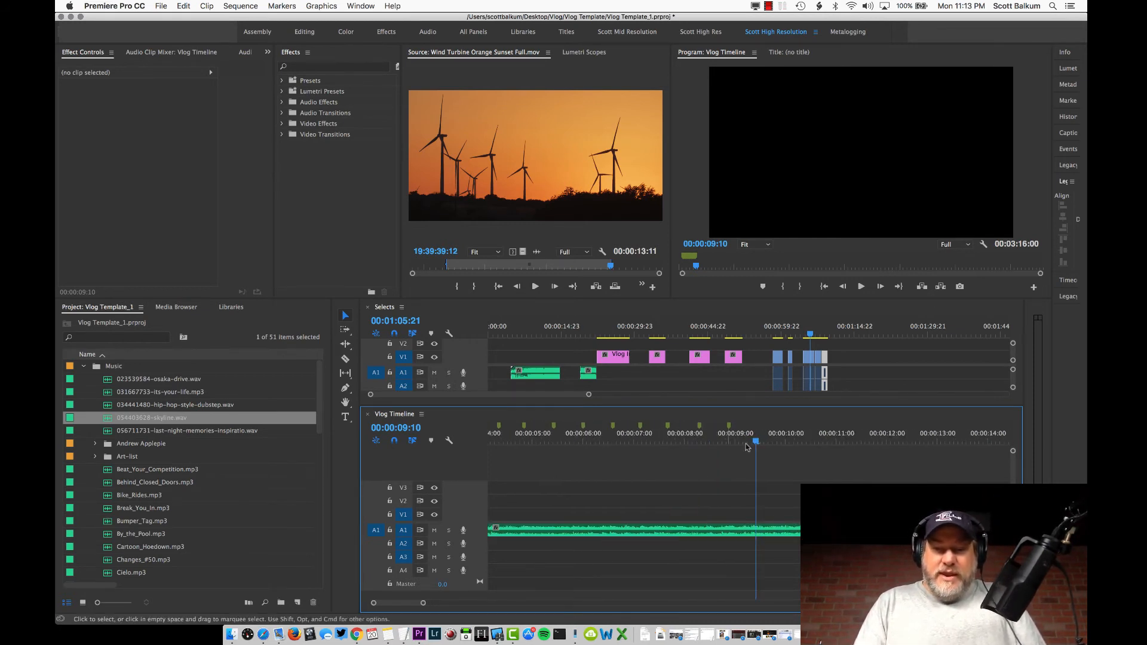
drag(753, 441, 578, 445)
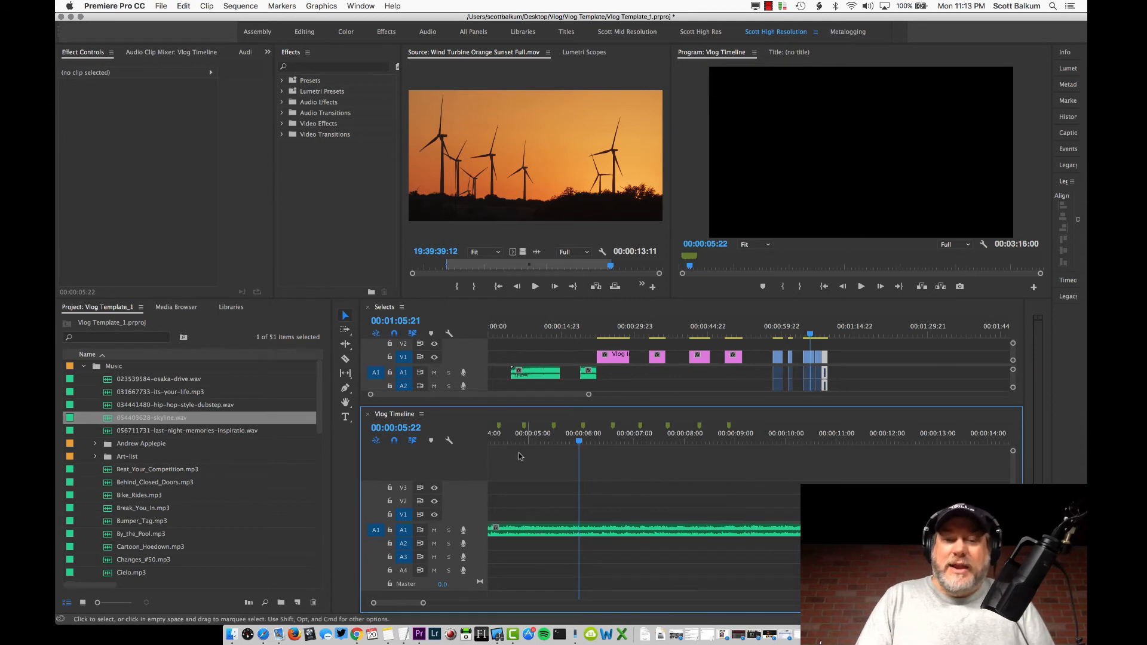
scroll(511, 481, up, 1)
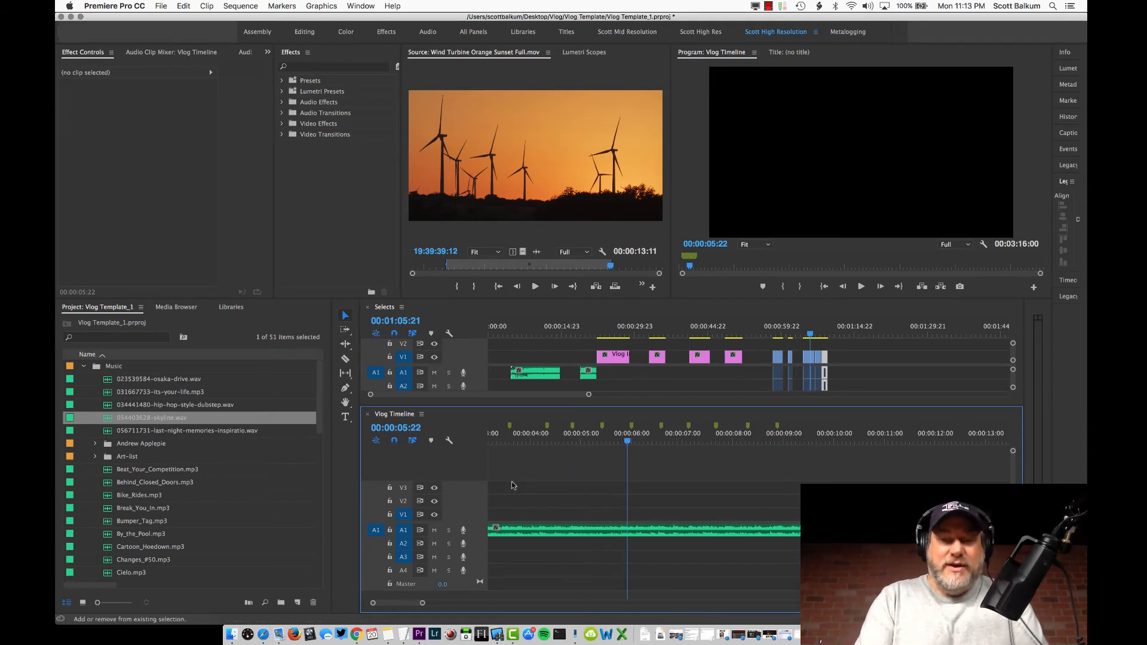
key(shift+m)
key(space)
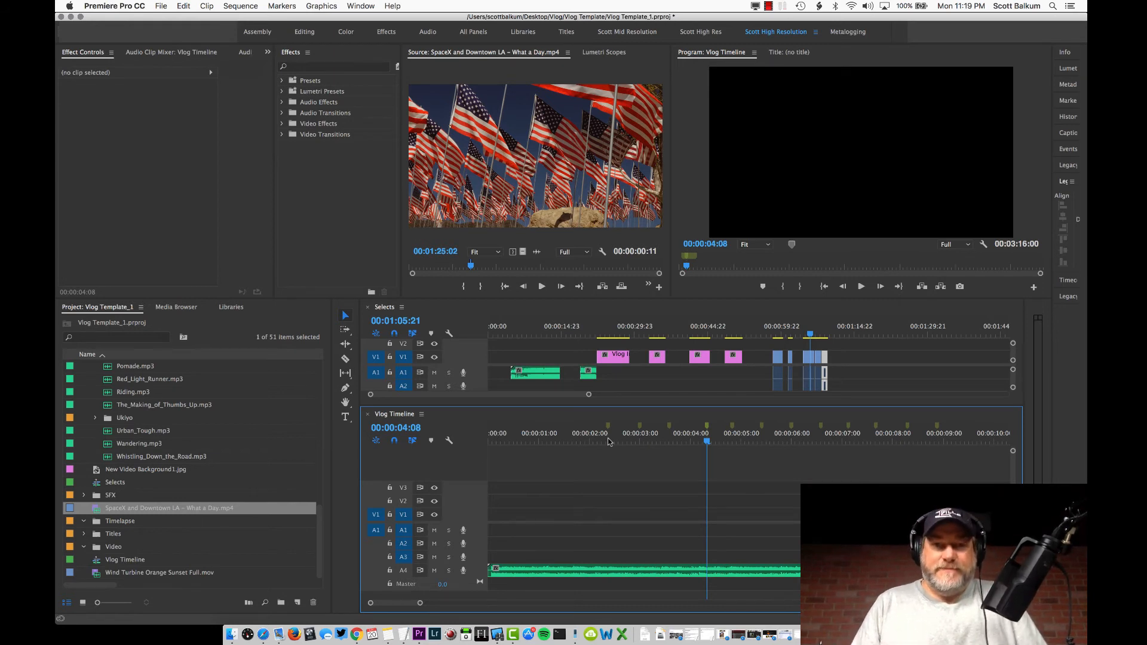
- Check the Timeline Mouse Scrolling options in the Timeline preferences and leave the dialog without changing them
click(131, 6)
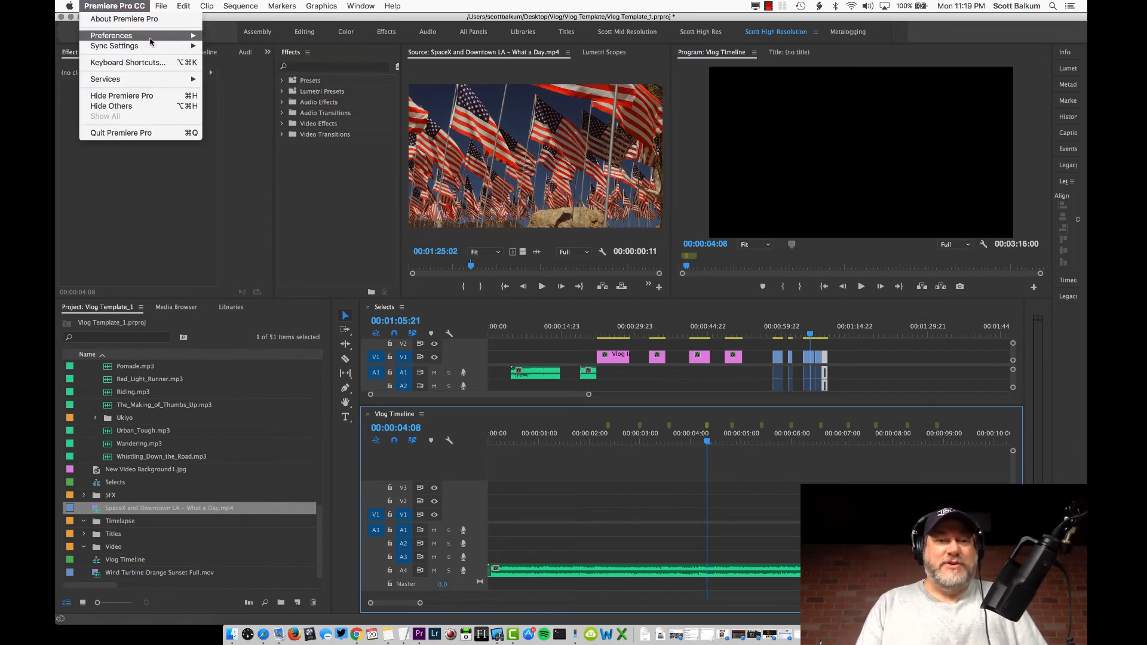
mouse_move(119, 36)
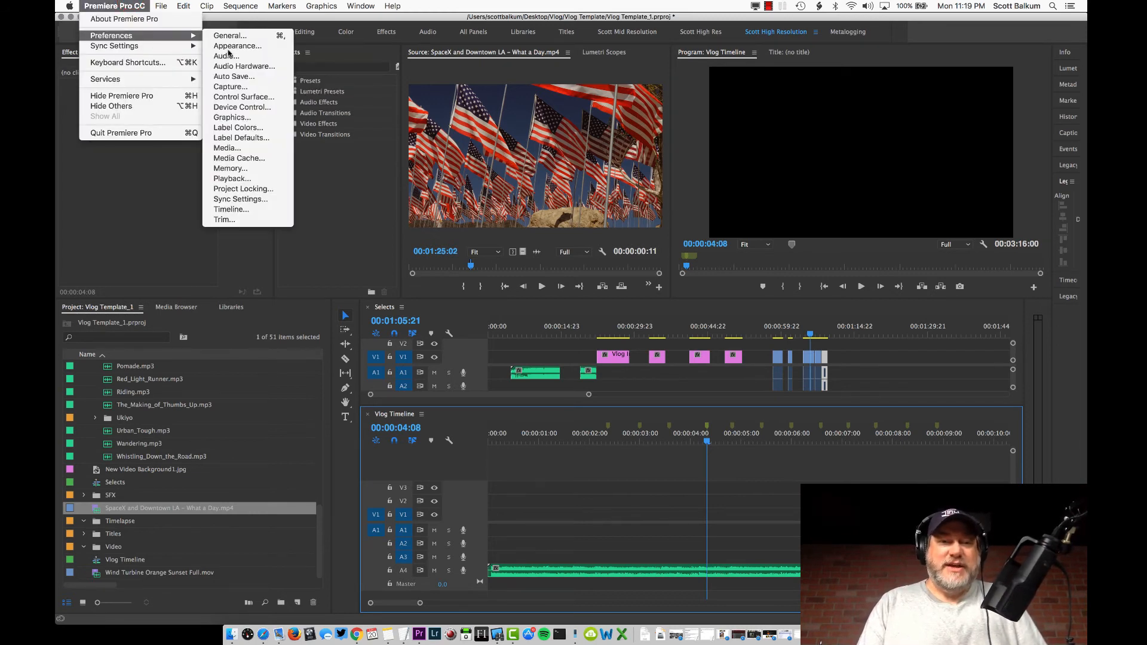
click(248, 213)
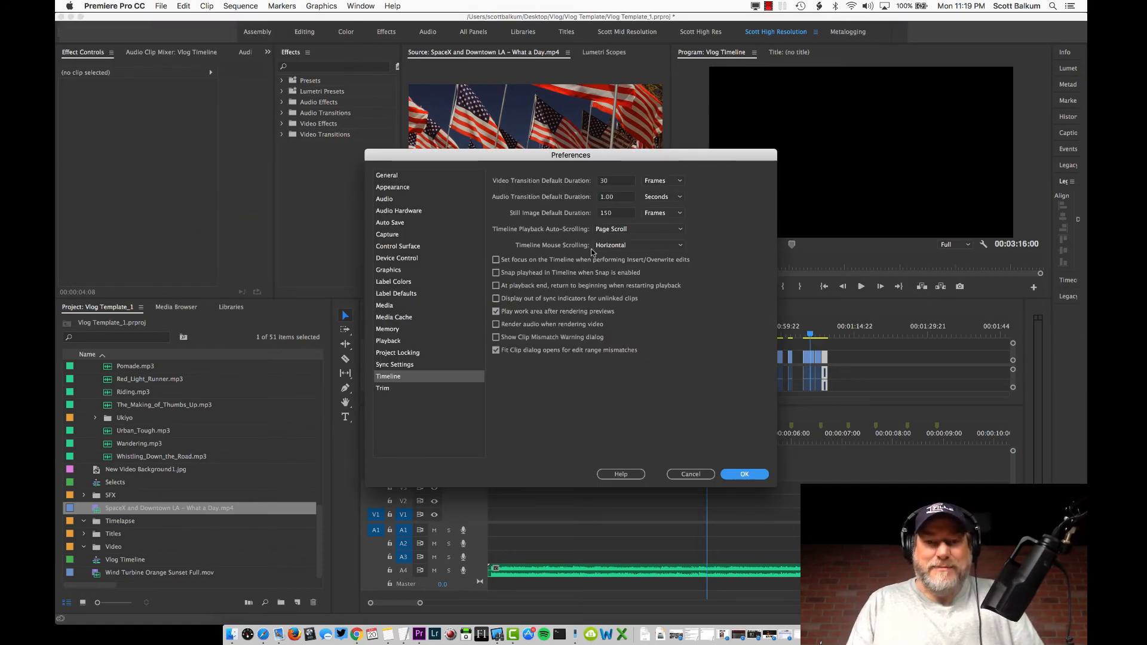
click(624, 246)
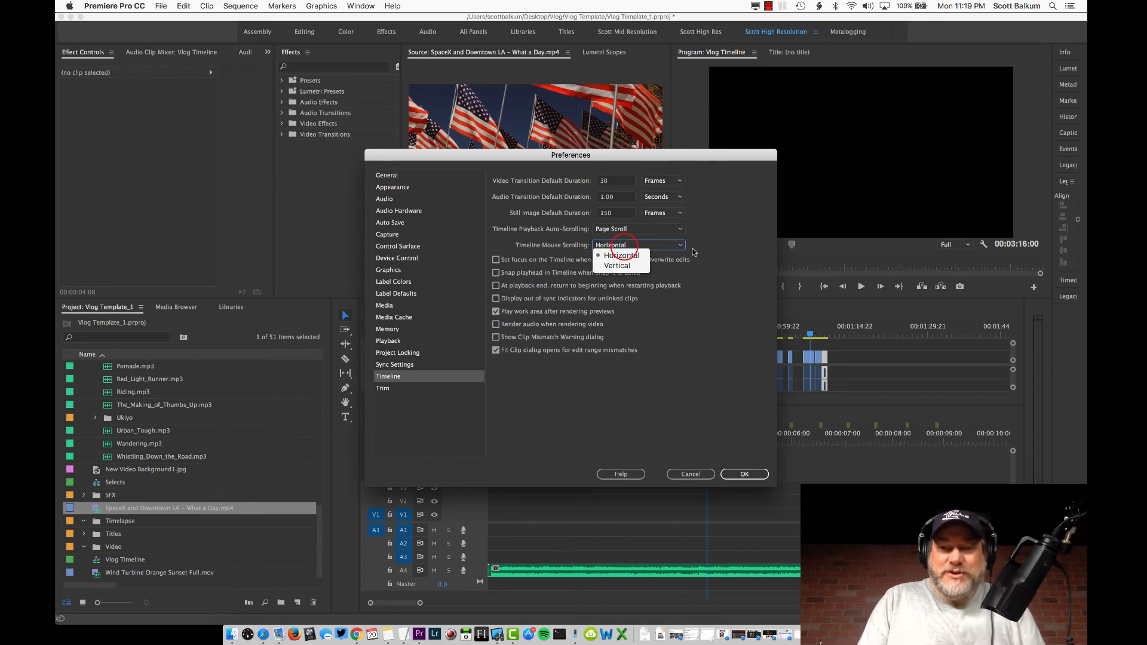
click(734, 249)
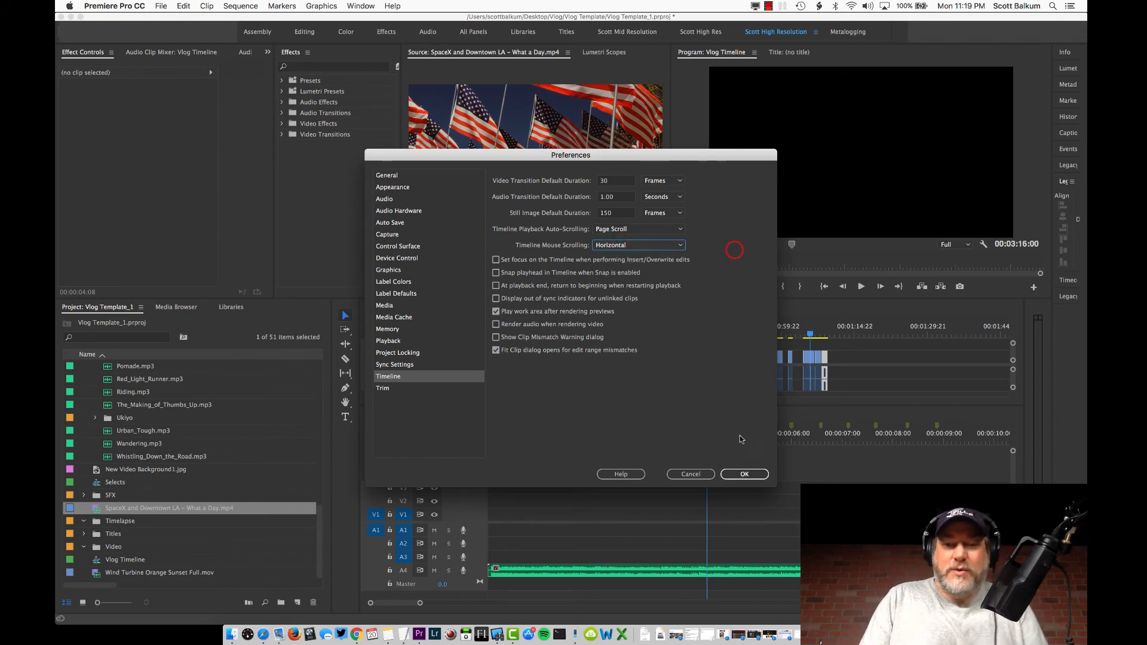
click(708, 474)
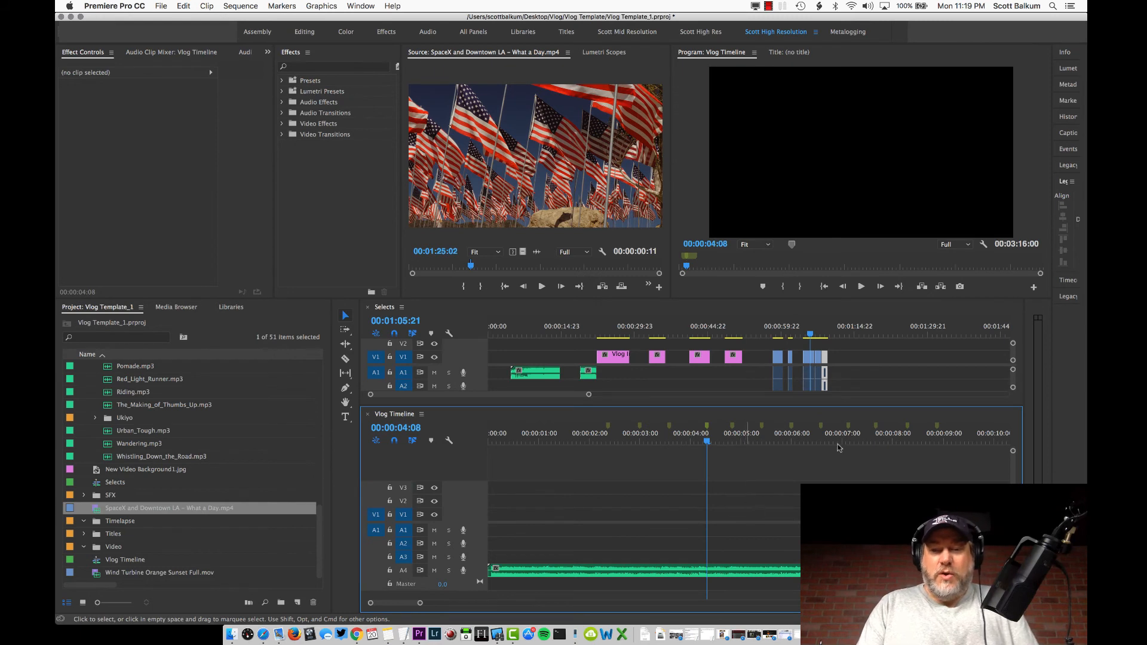
- Look along the Vlog Timeline horizontally past the 20-second mark and return to its start
click(1014, 472)
mouse_move(1015, 470)
mouse_down()
mouse_move(999, 476)
mouse_move(1007, 448)
mouse_move(1011, 487)
mouse_up()
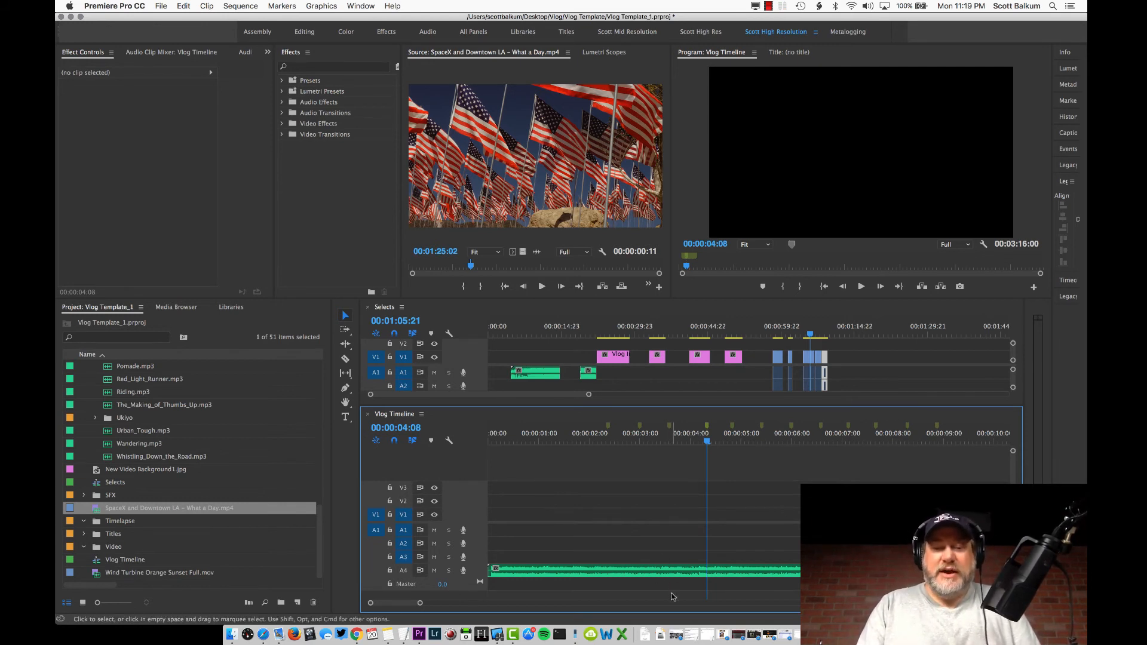
scroll(672, 595, down, 3)
scroll(672, 595, down, 20)
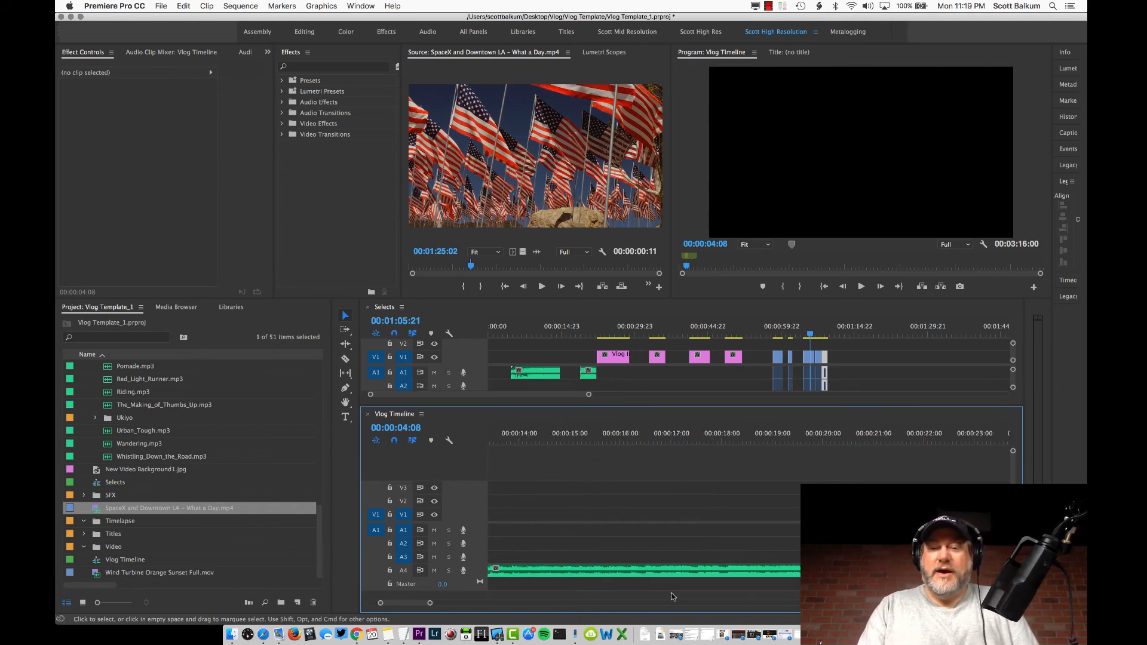
scroll(672, 596, up, 20)
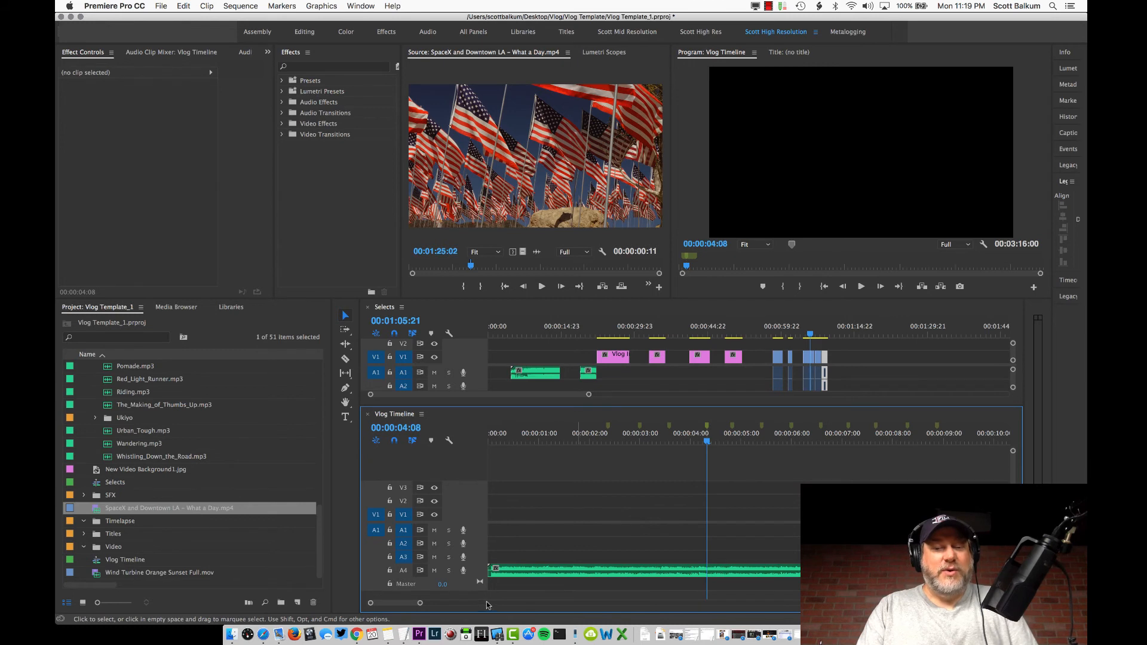
- Magnify the Vlog Timeline around the playhead, then widen its time range to more than one minute
drag(420, 603, 396, 602)
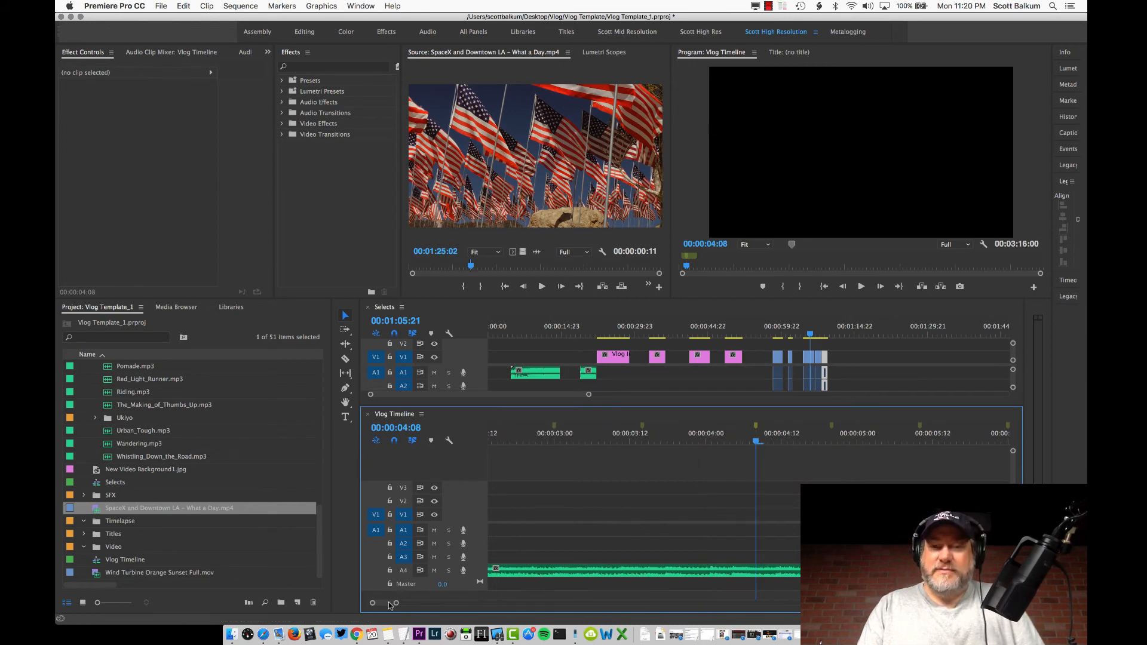
key(minus)
key(minus)
key(minus)
key(minus)
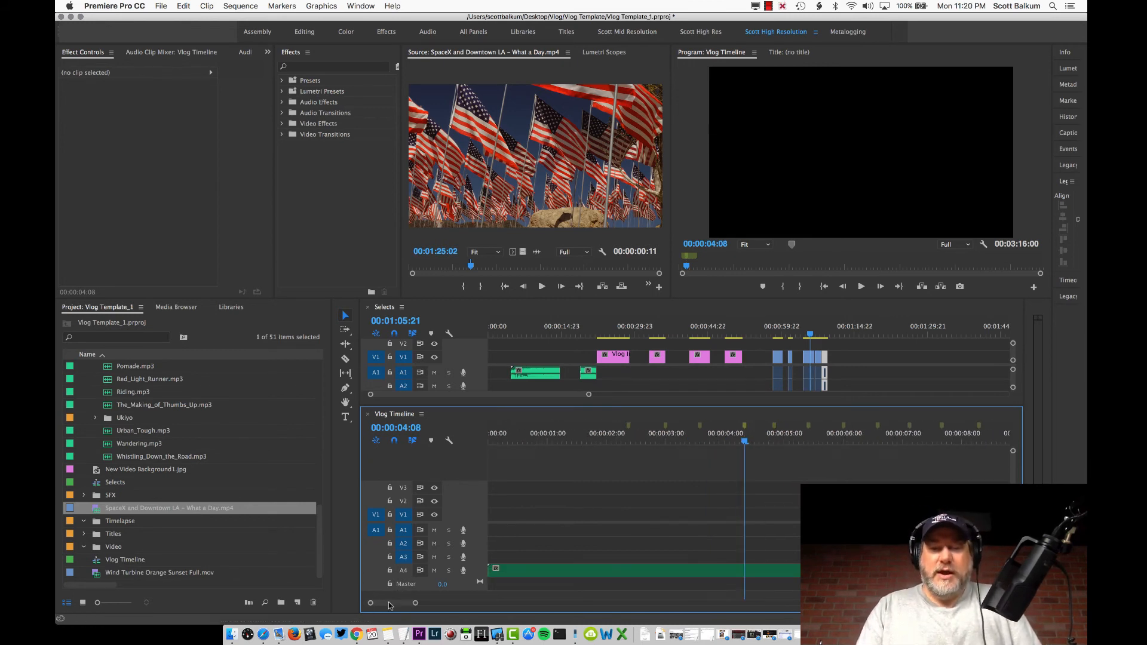
key(minus)
key(minus)
key(minus)
key(minus)
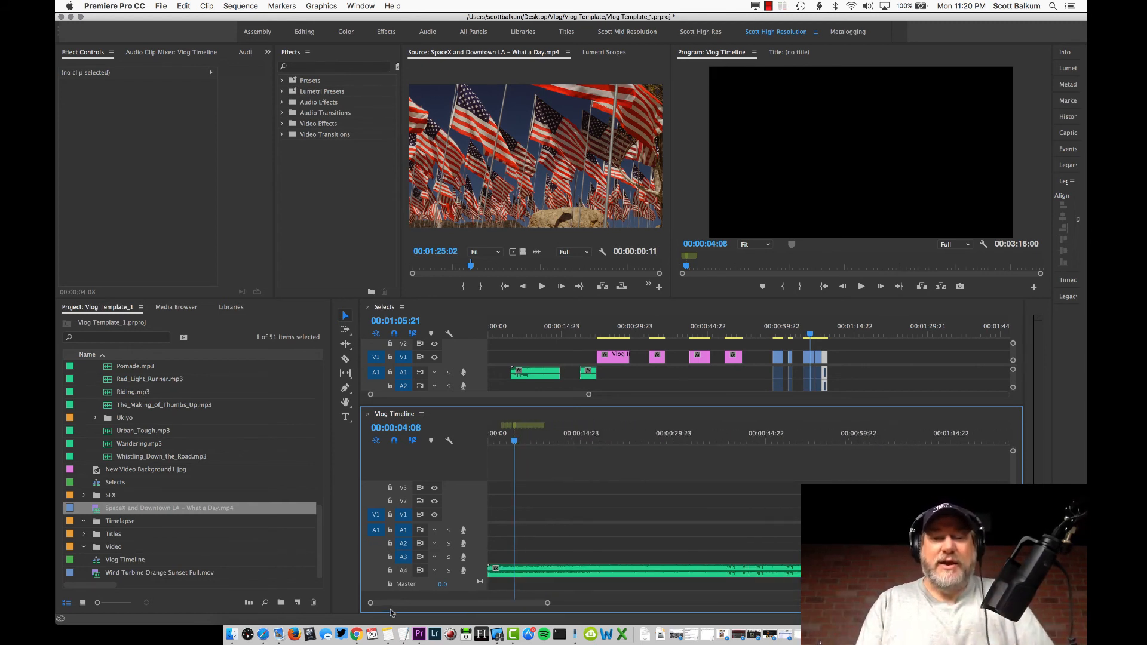
- Look through the end portion of the music track on A4, moving horizontally back and forth past the two-minute mark
scroll(442, 604, down, 5)
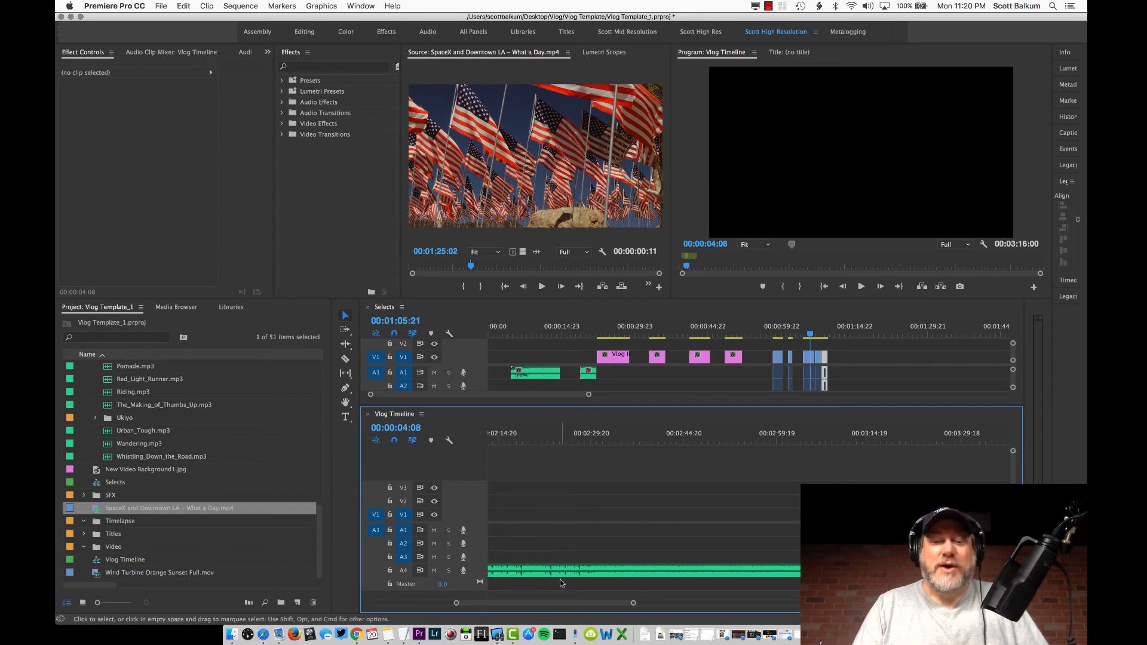
scroll(560, 580, right, 5)
scroll(560, 582, left, 5)
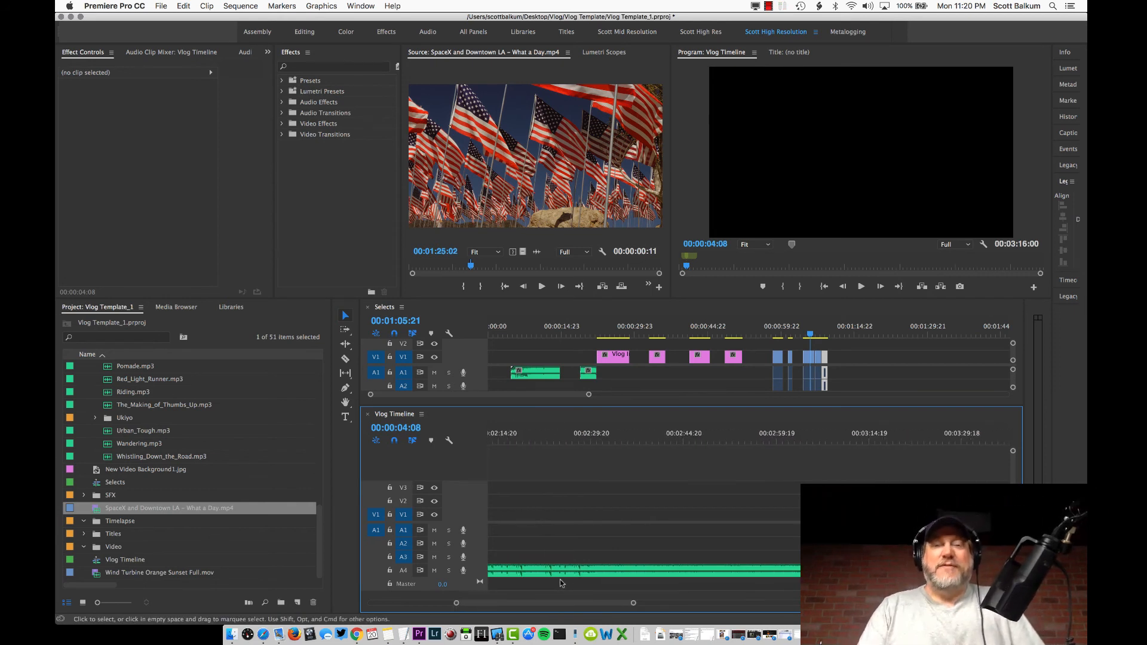
scroll(560, 582, right, 5)
scroll(560, 582, left, 5)
scroll(560, 579, left, 3)
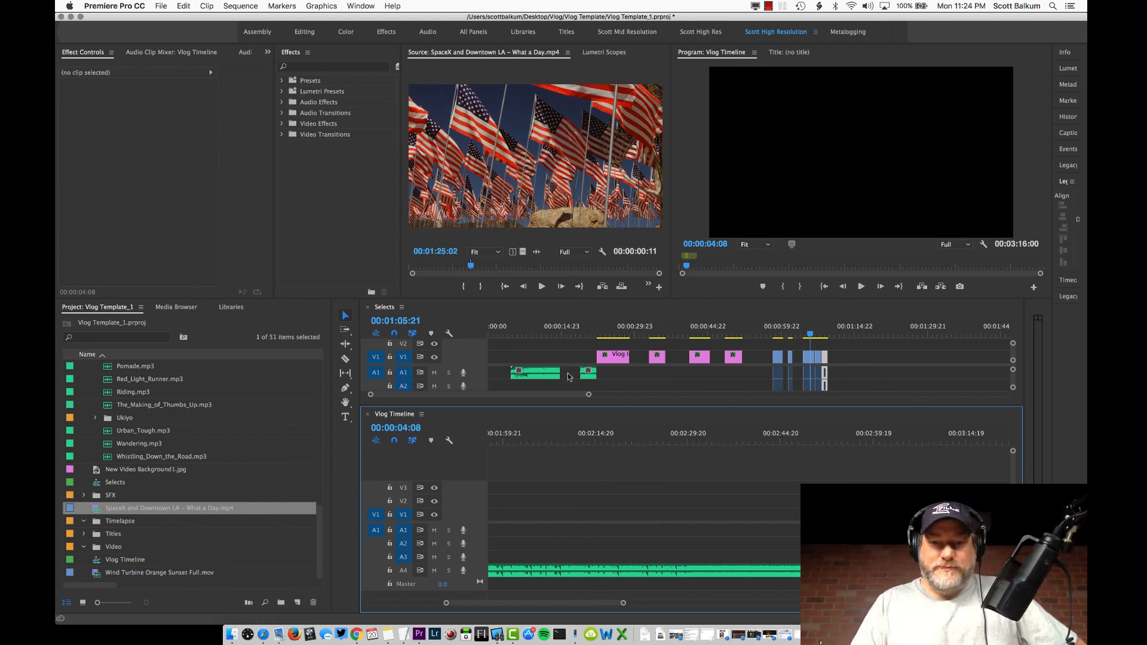
click(769, 6)
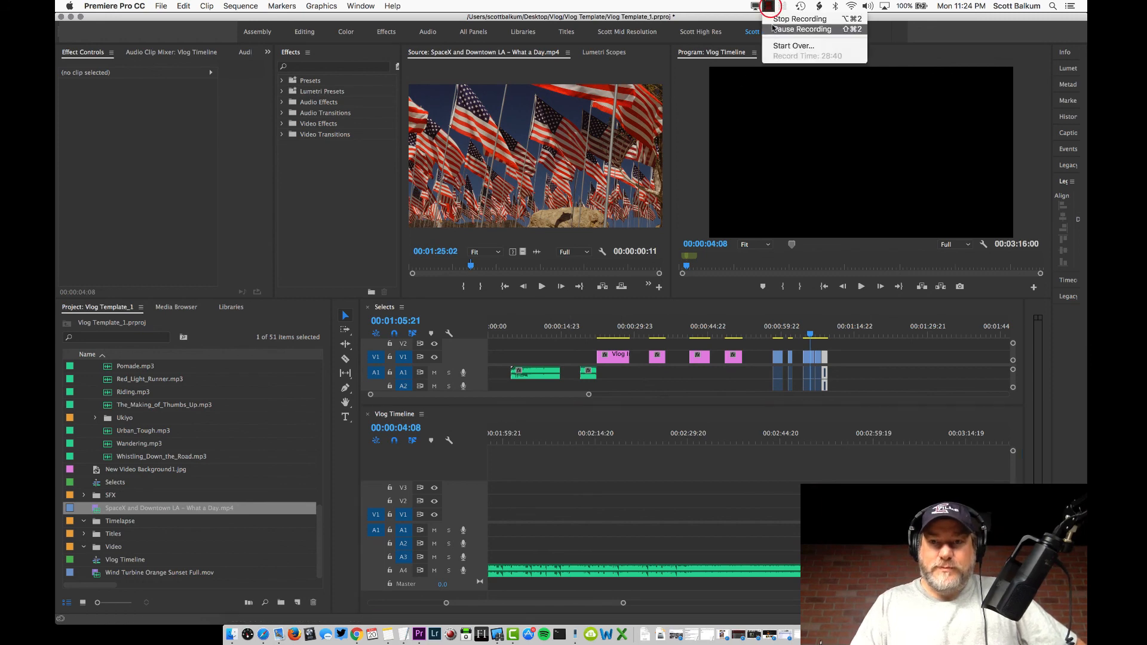